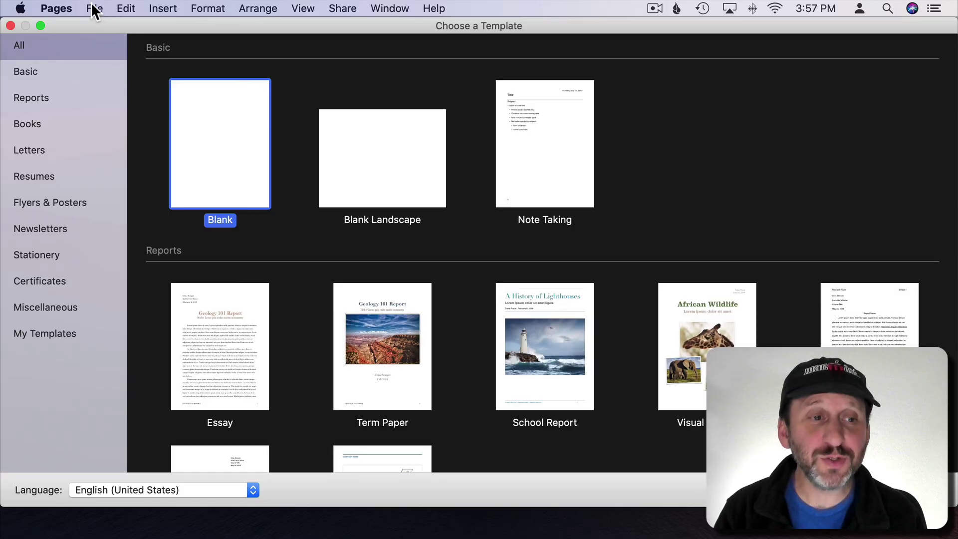
In General preferences, set new documents to use the Blank template.
click(94, 8)
click(94, 8)
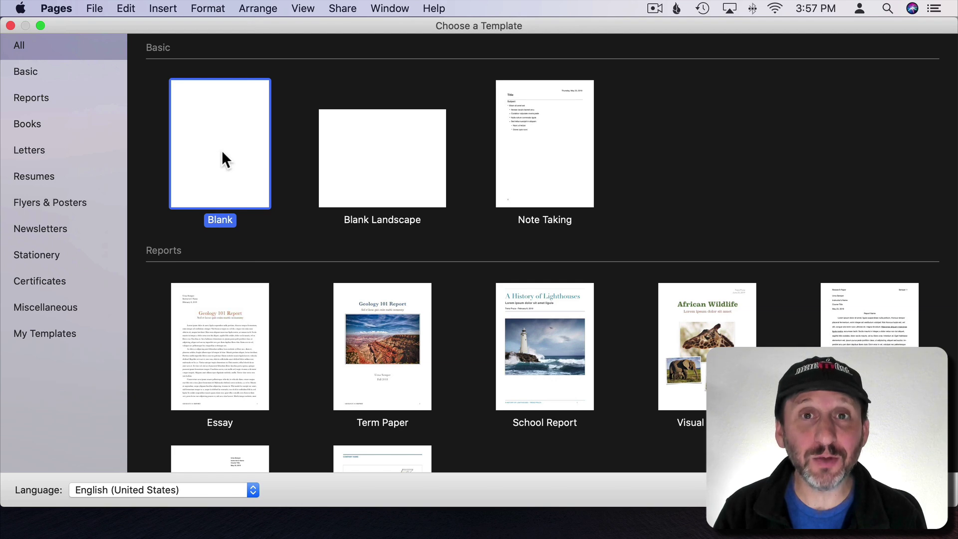
click(55, 8)
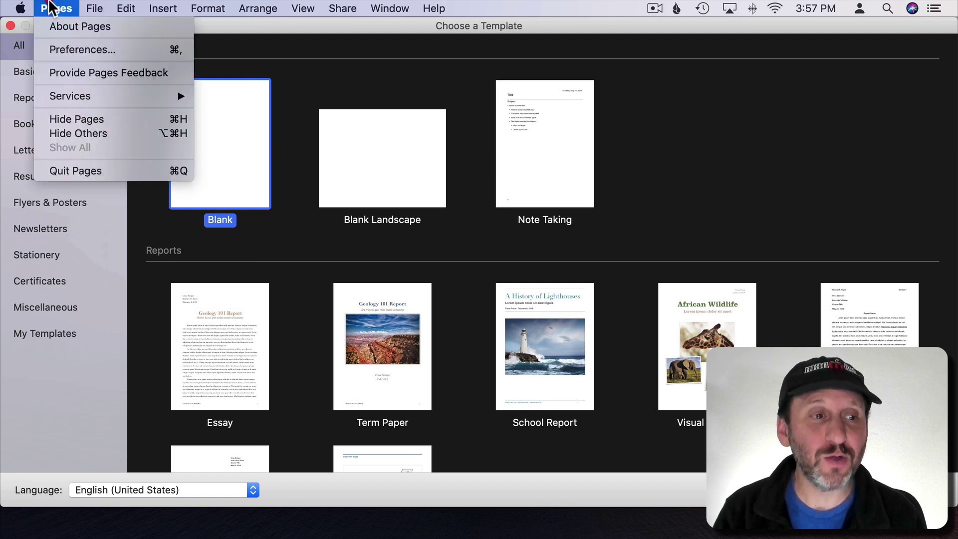
click(77, 43)
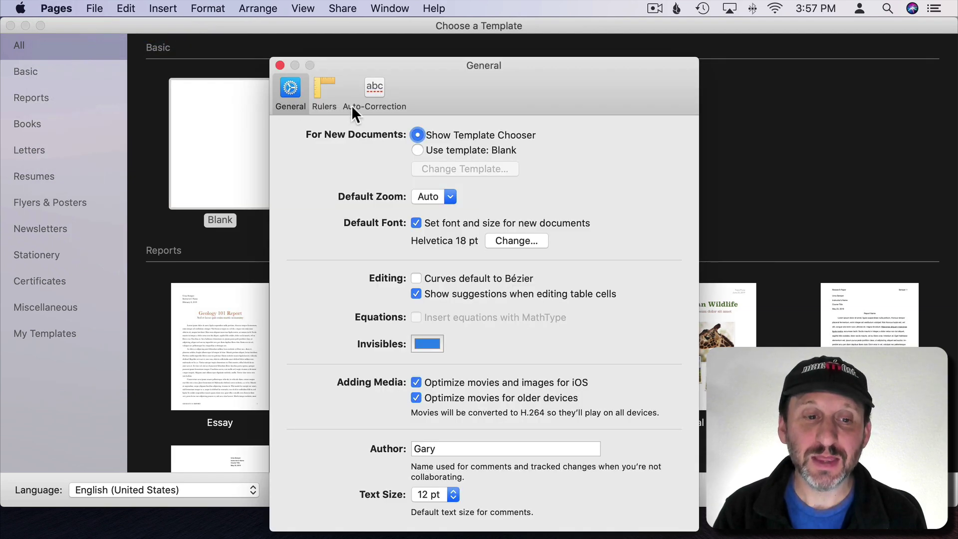
click(292, 92)
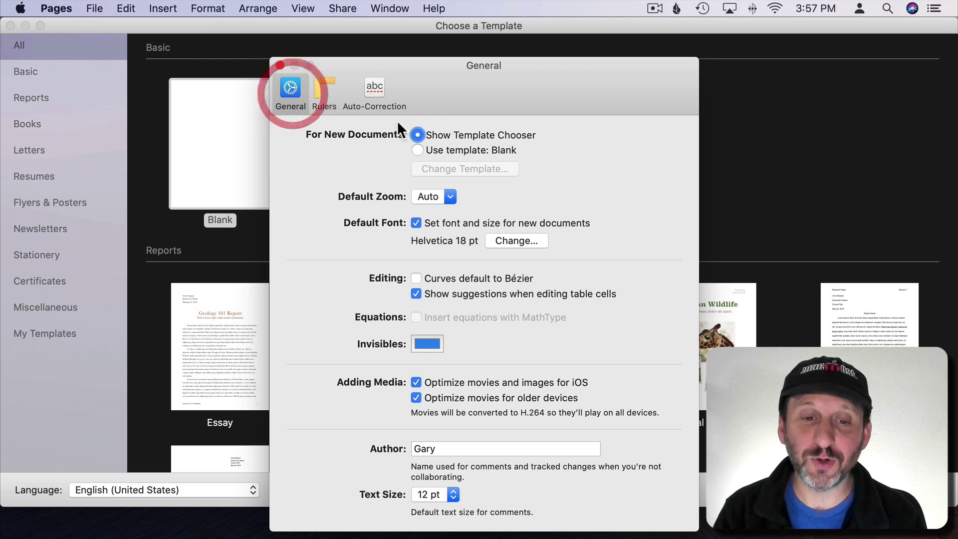
click(418, 150)
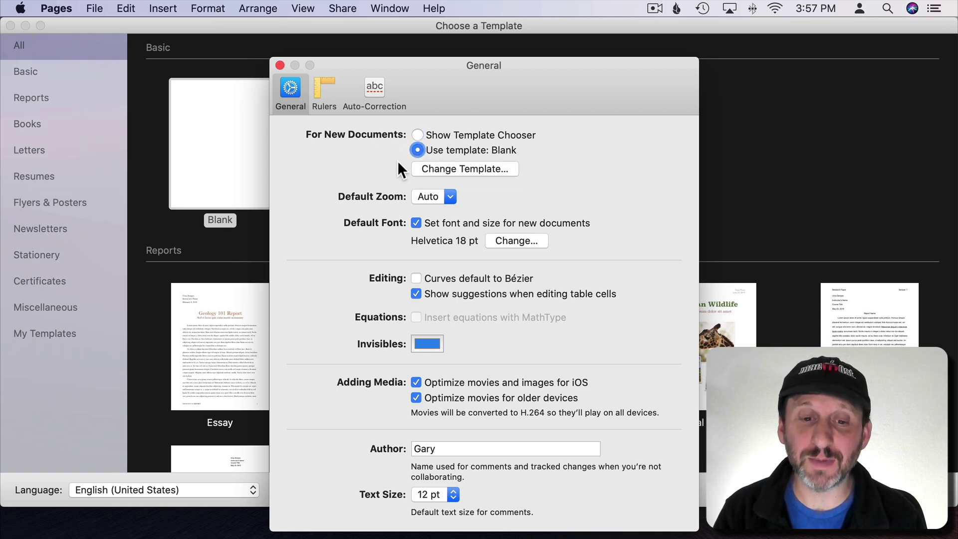
Keep Blank as the default template, close Preferences and the template chooser.
click(454, 168)
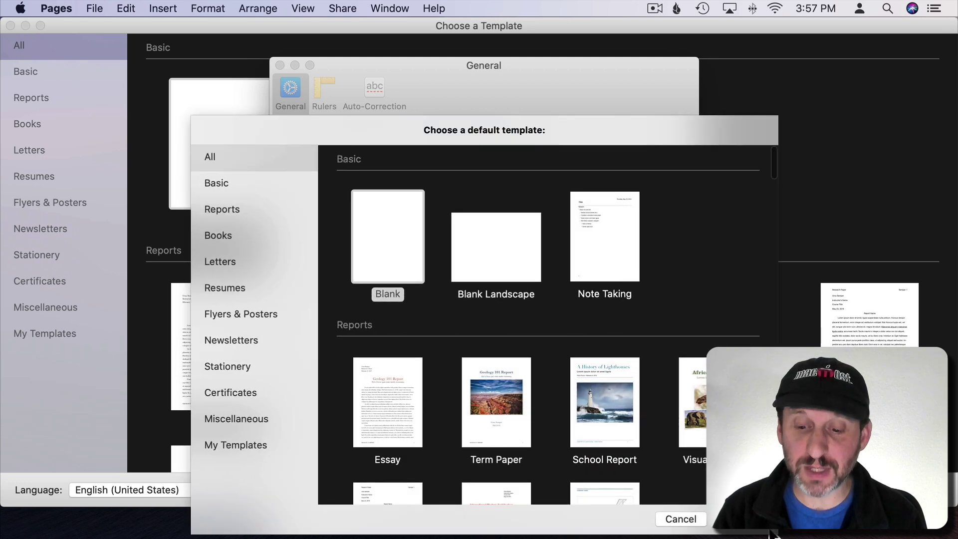
click(678, 519)
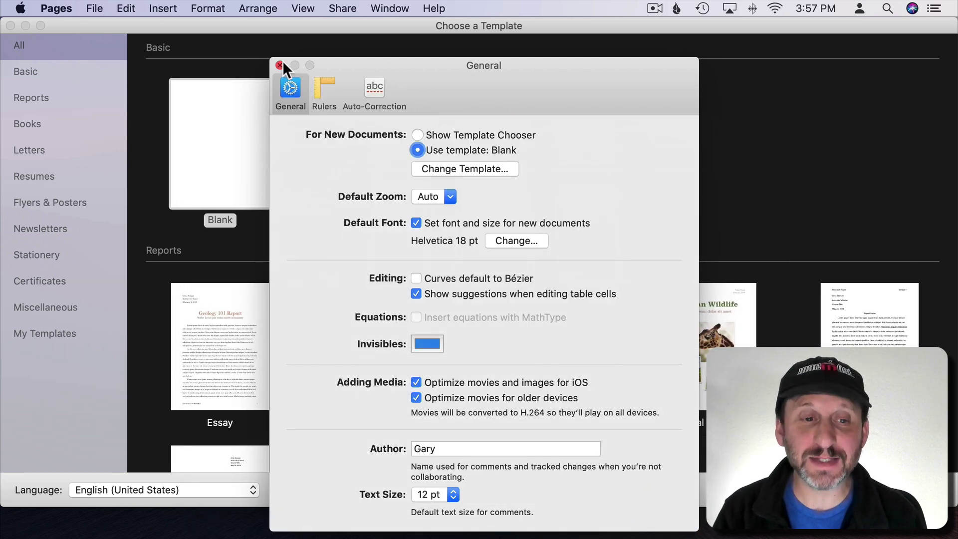
click(282, 66)
click(11, 25)
click(57, 8)
Create a new blank document for the Alice in Wonderland text.
click(110, 26)
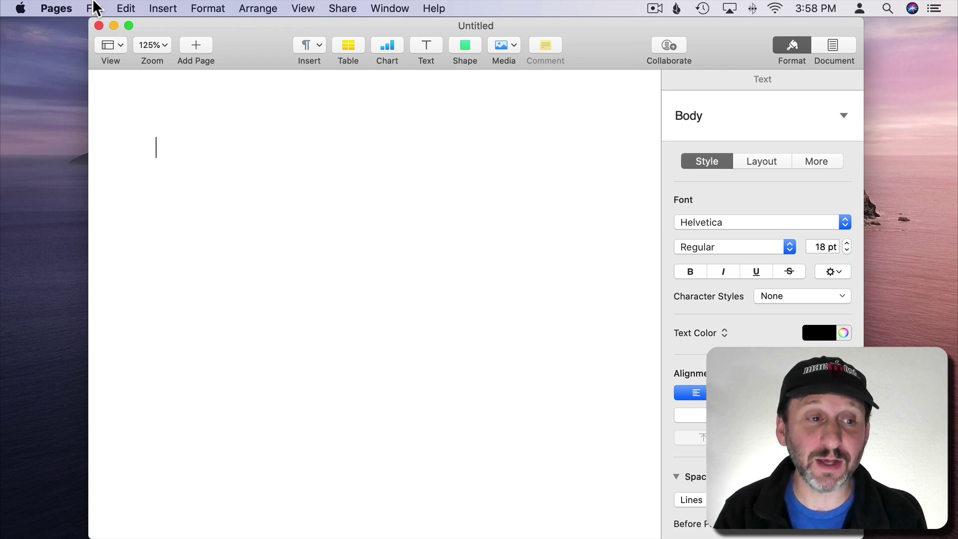
click(95, 9)
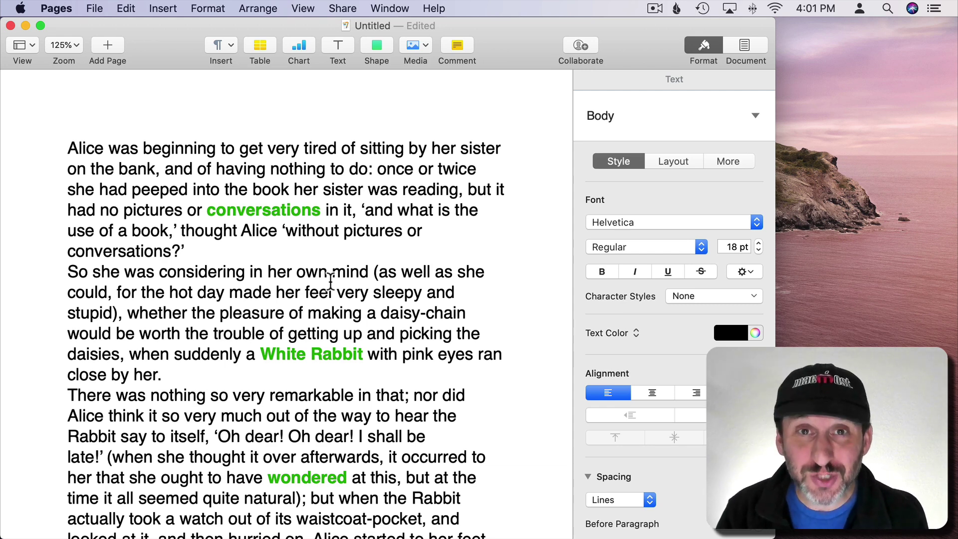
Create a character style named Special from the word 'conversations'.
double_click(254, 210)
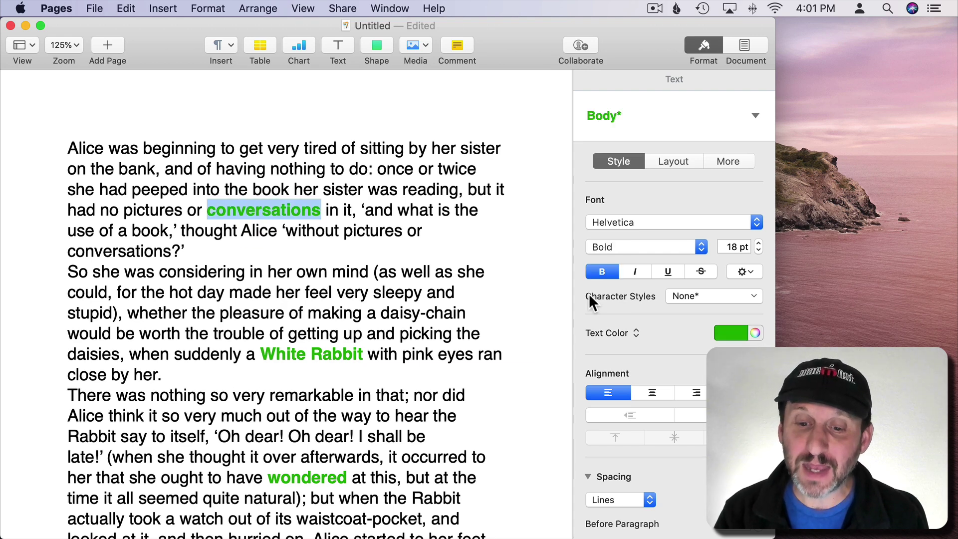
click(698, 297)
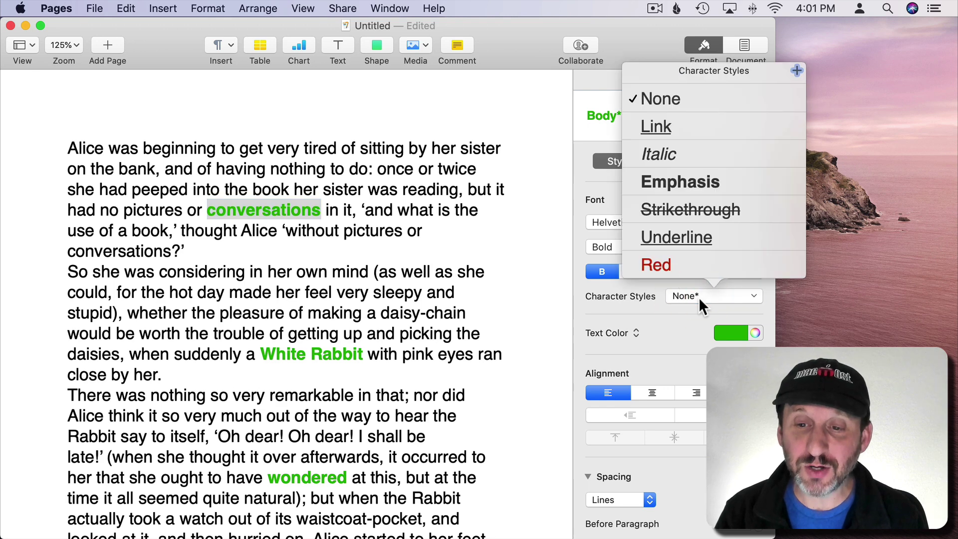
click(796, 71)
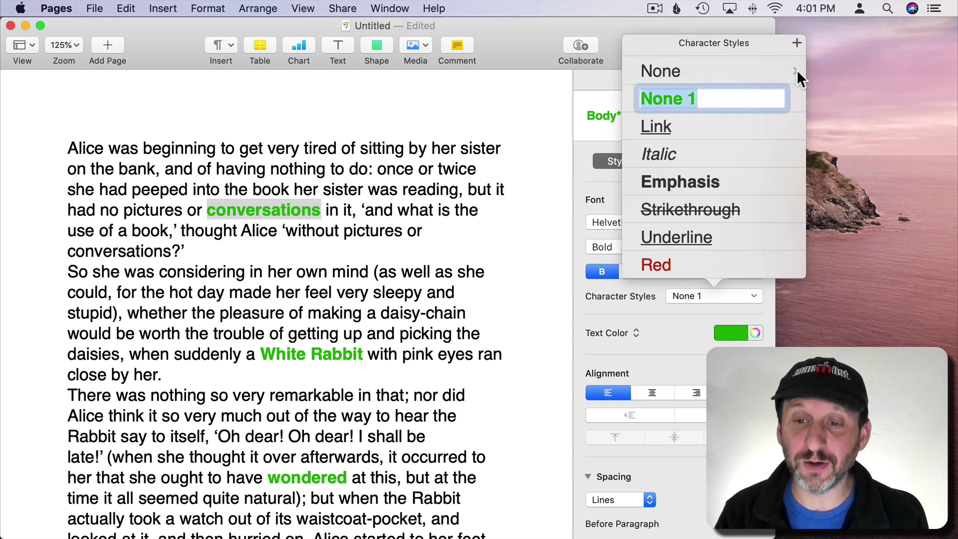
text(Special)
key(Return)
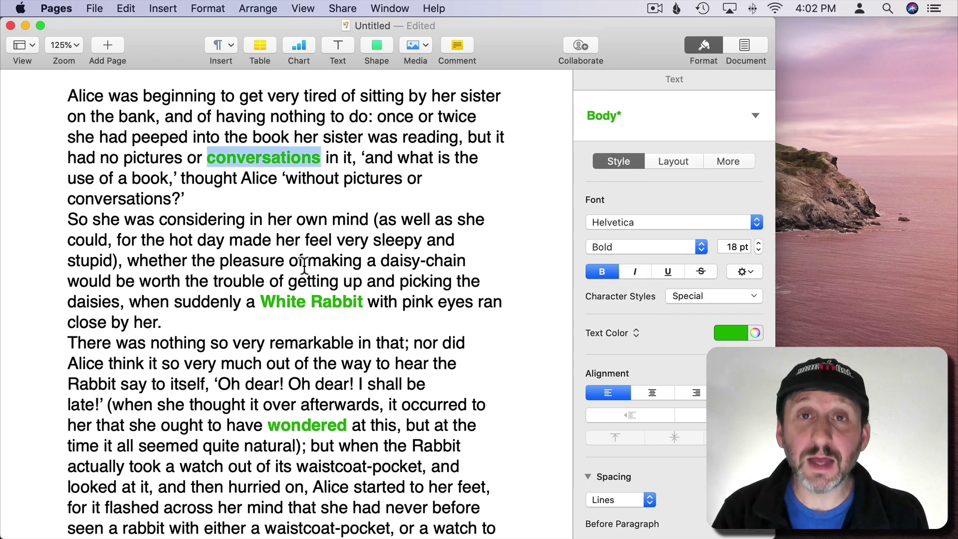
Apply the Special style to 'White Rabbit' and 'wondered'.
double_click(284, 301)
drag(262, 300, 362, 302)
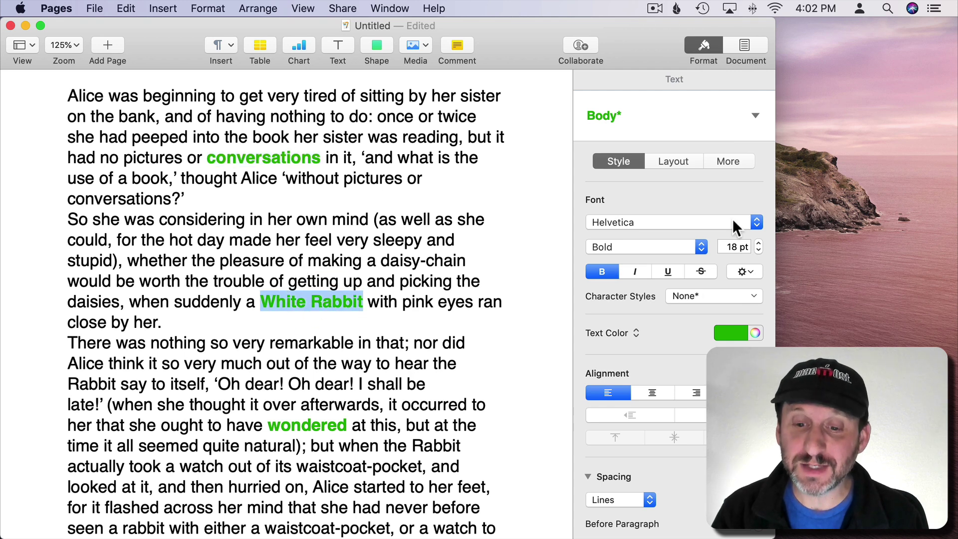
click(728, 293)
click(689, 93)
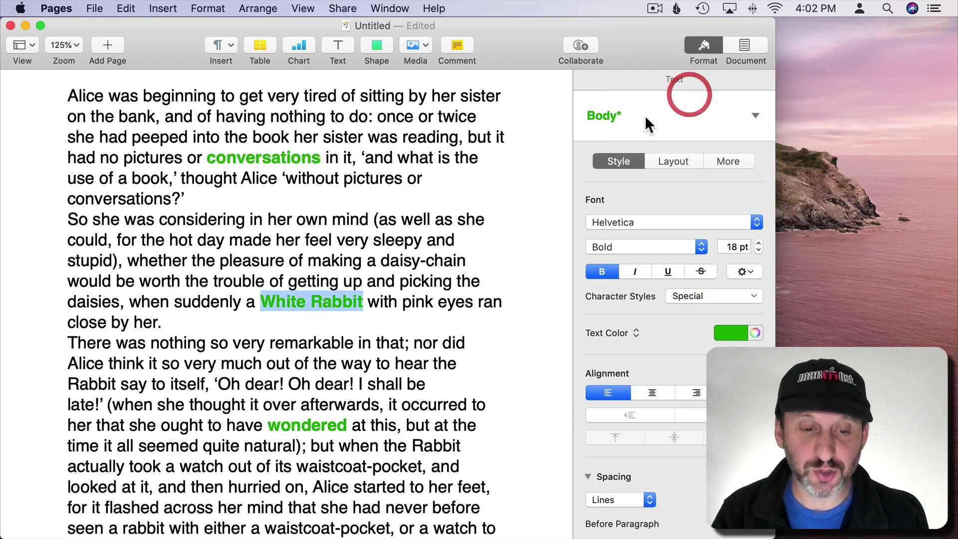
double_click(306, 425)
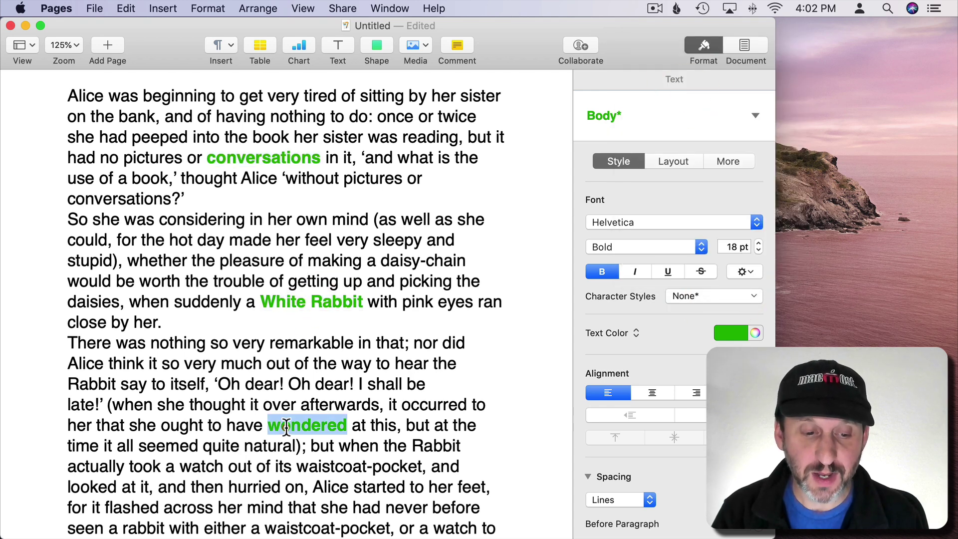
click(702, 296)
click(670, 98)
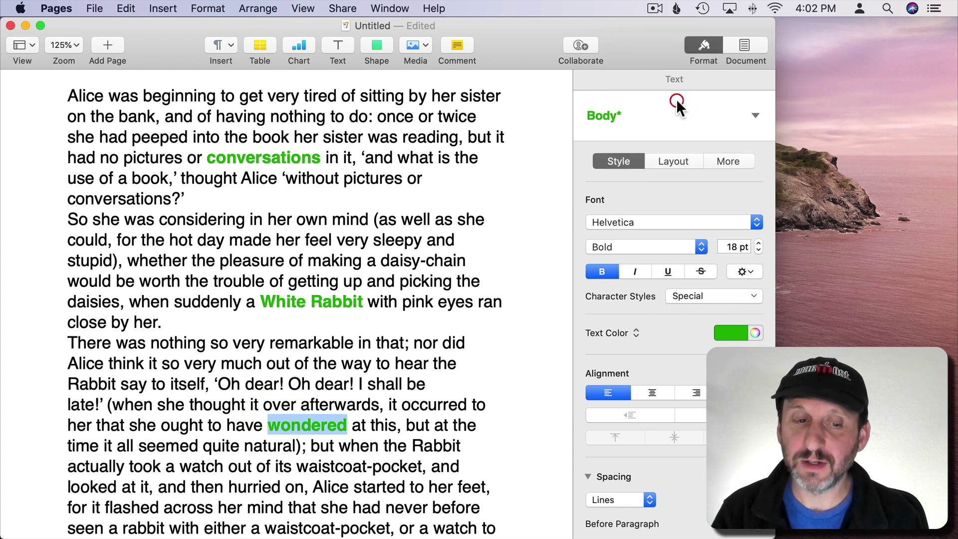
Recolor 'conversations' blue and update the Special style to match.
double_click(257, 158)
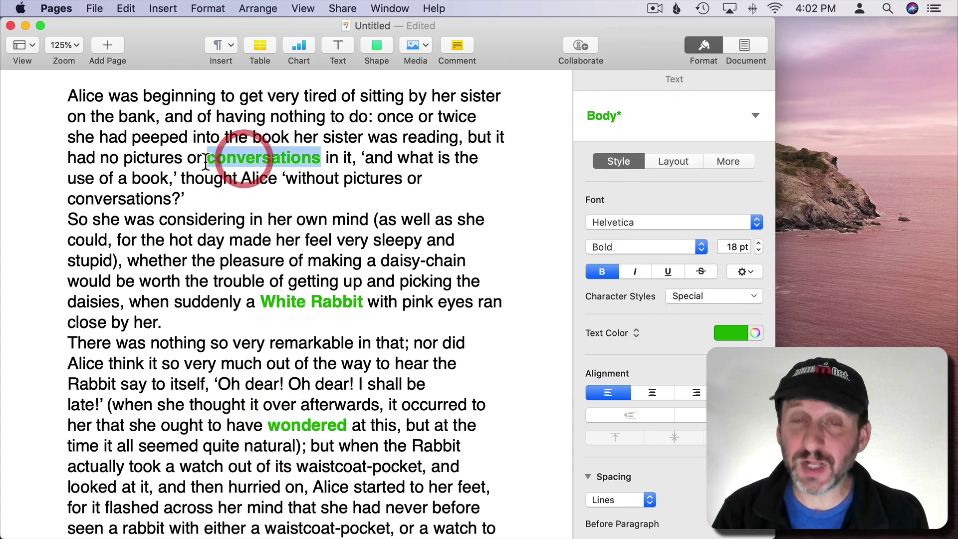
click(731, 332)
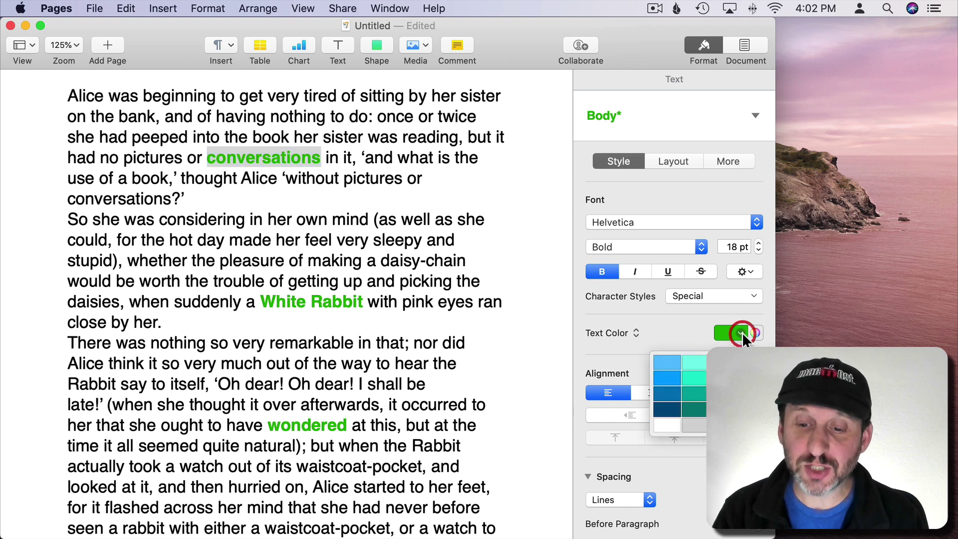
click(668, 378)
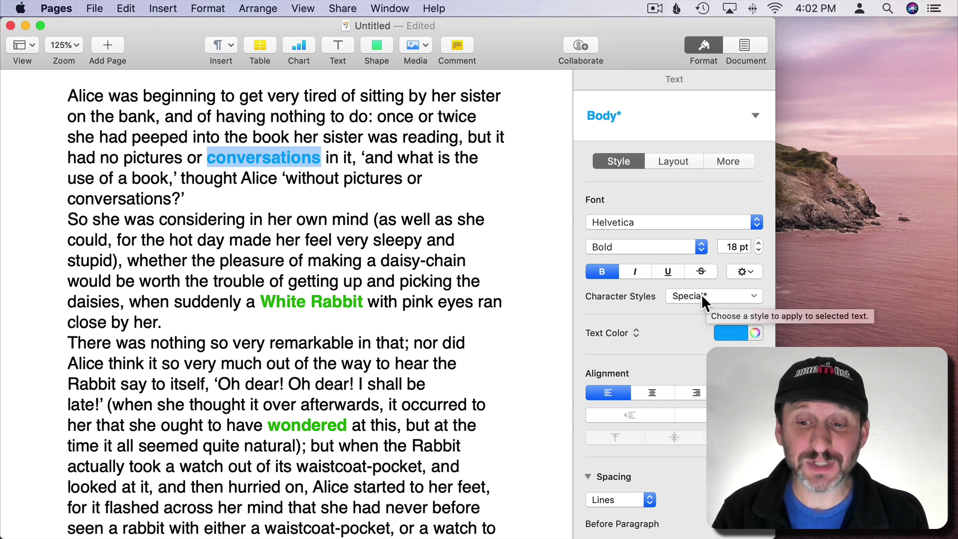
click(718, 296)
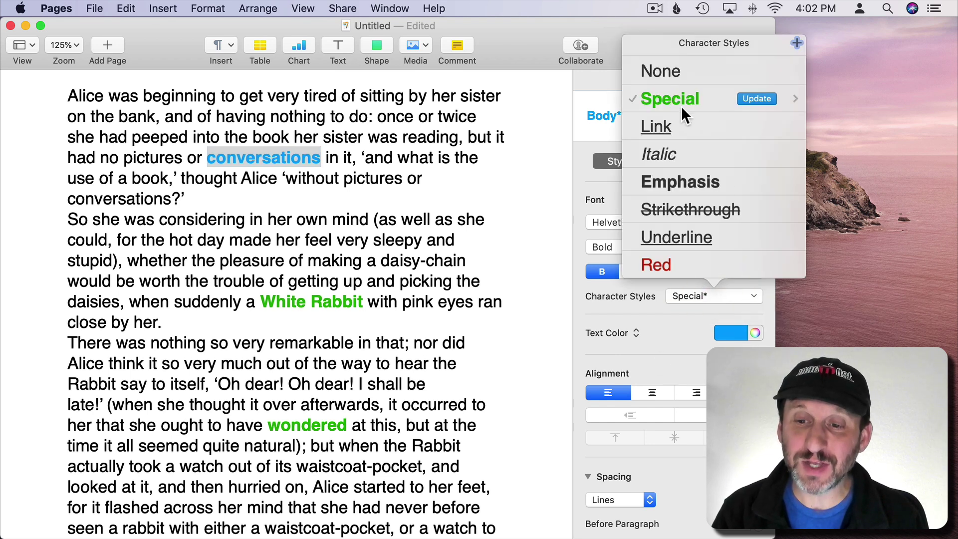
click(757, 99)
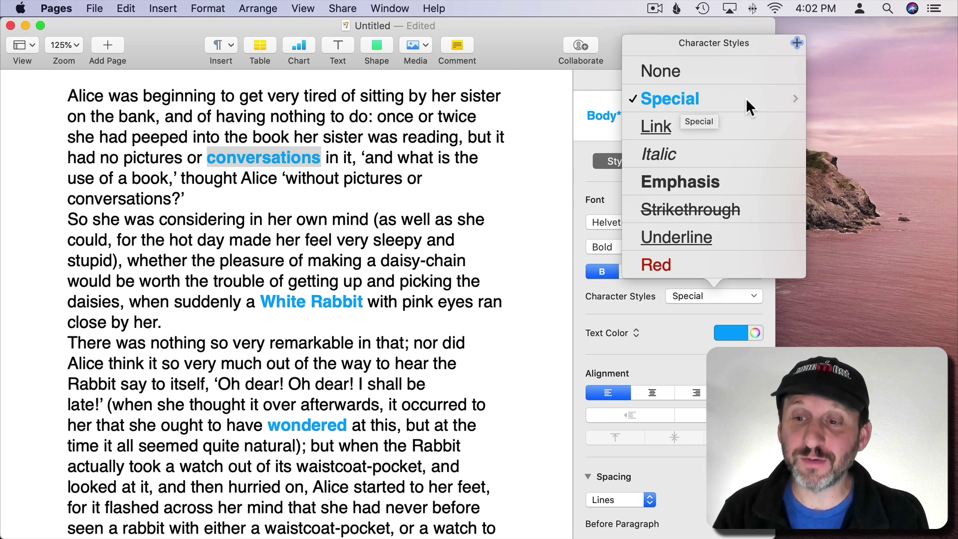
Assign the F6 shortcut to the Special style and apply it to 'considering'.
click(796, 98)
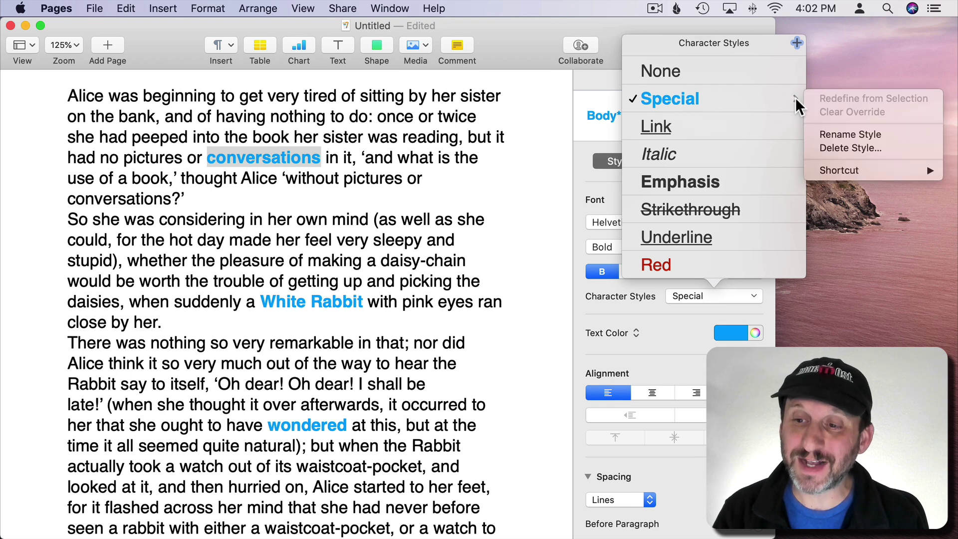
mouse_move(838, 170)
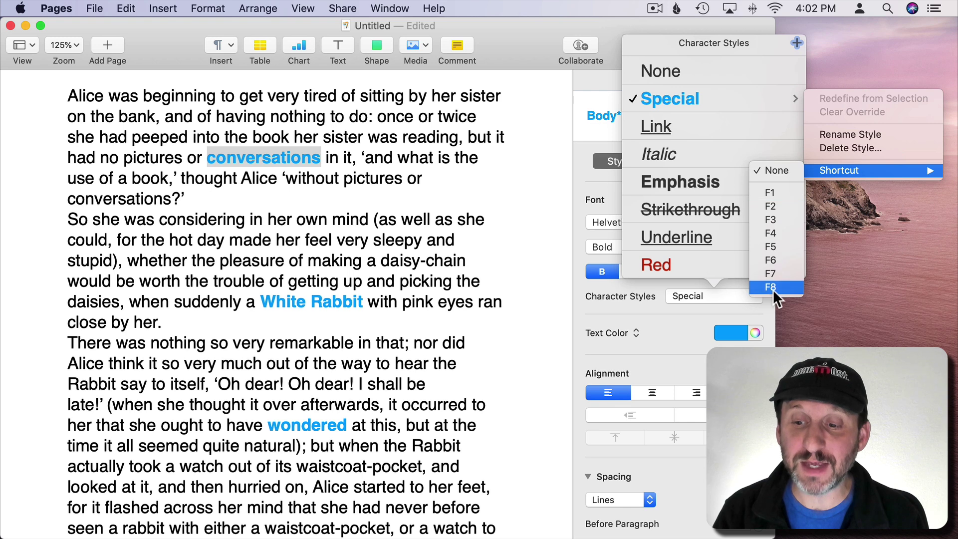
click(775, 261)
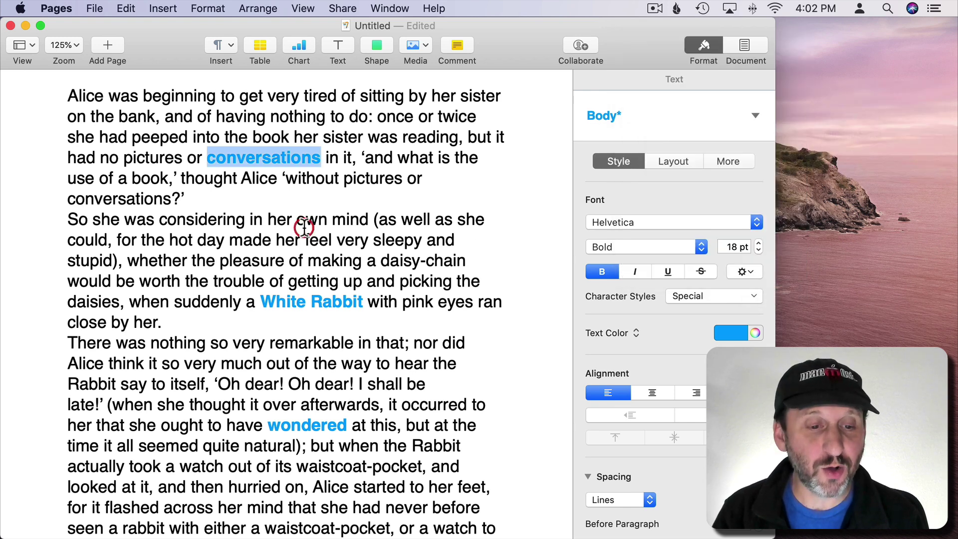
double_click(199, 218)
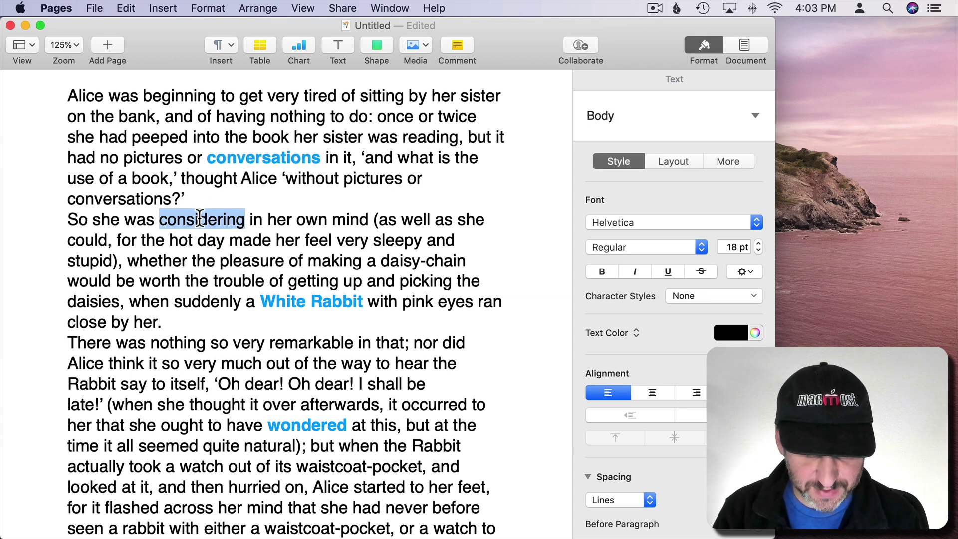
key(F6)
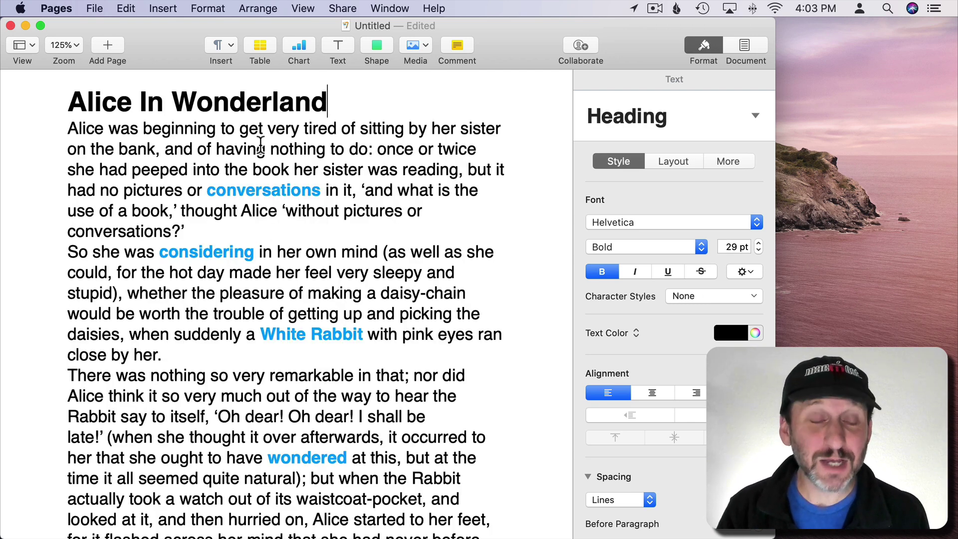
Select the heading and view its capitalization options without changing them.
drag(70, 102, 327, 105)
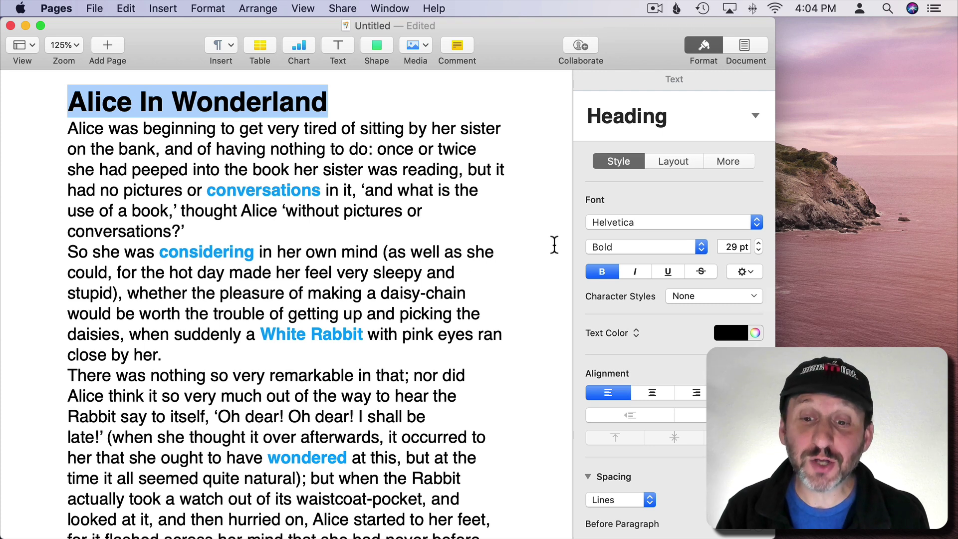
click(743, 271)
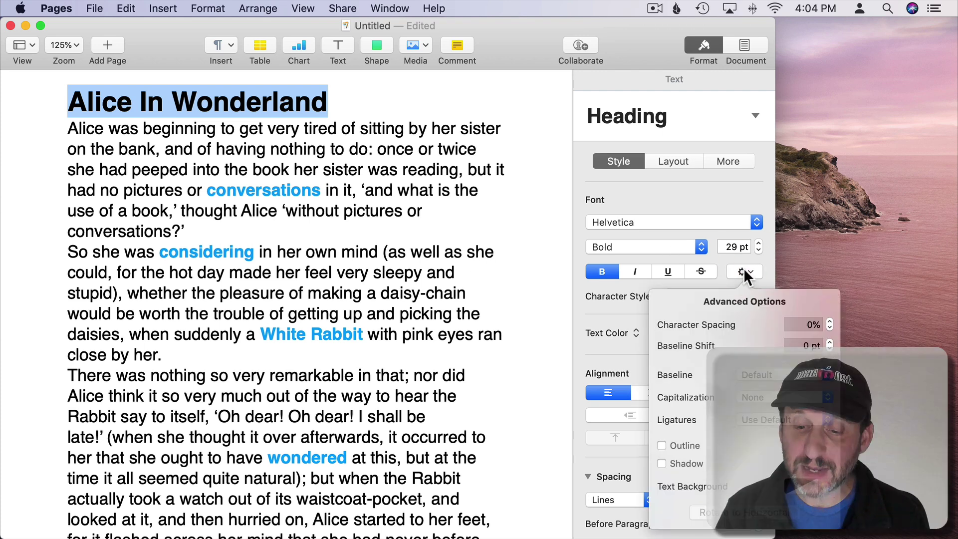
click(772, 397)
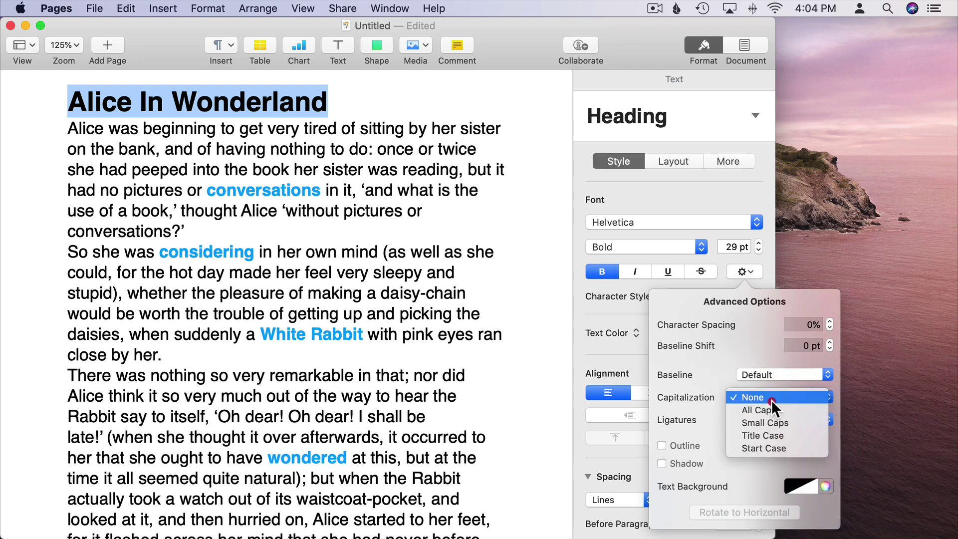
click(772, 409)
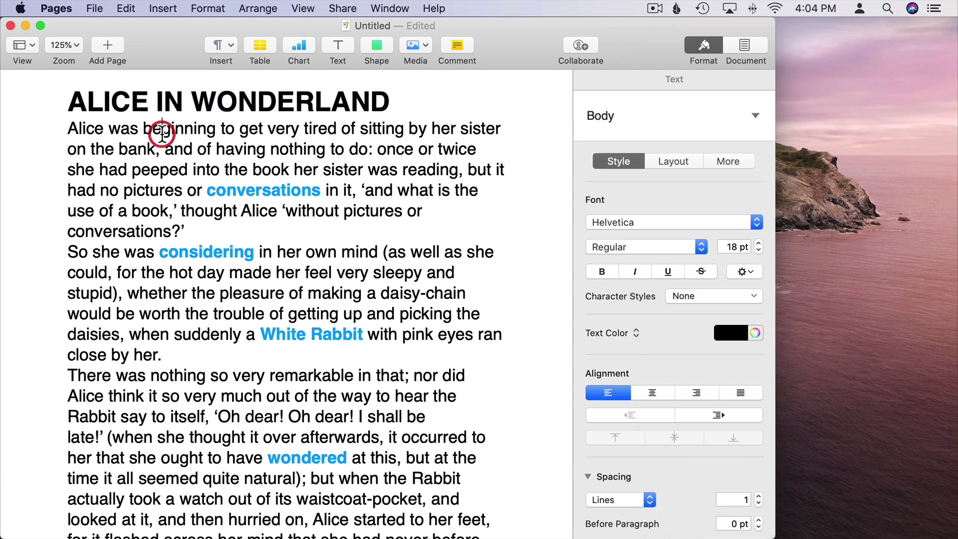
click(163, 128)
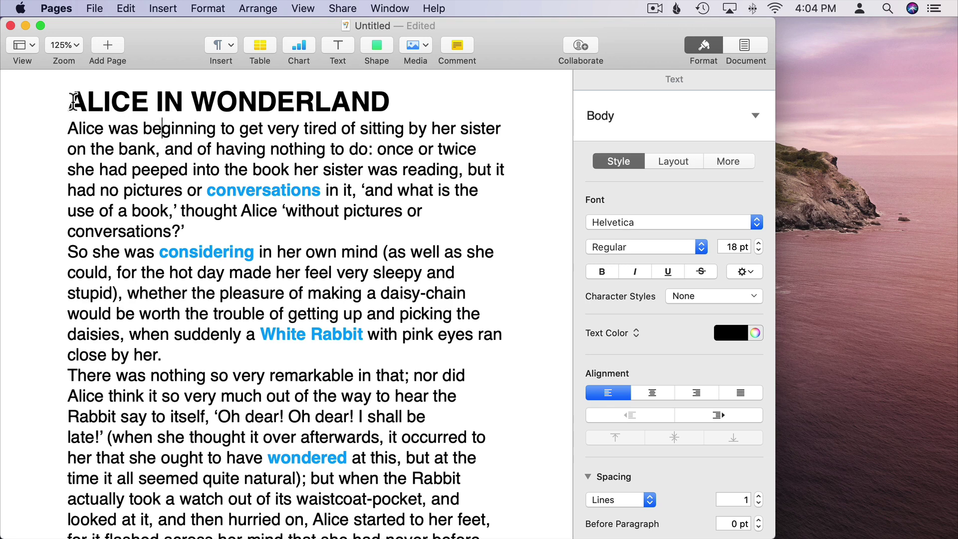
Select the whole title and set its Capitalization to None.
click(72, 101)
double_click(73, 101)
drag(154, 100, 219, 100)
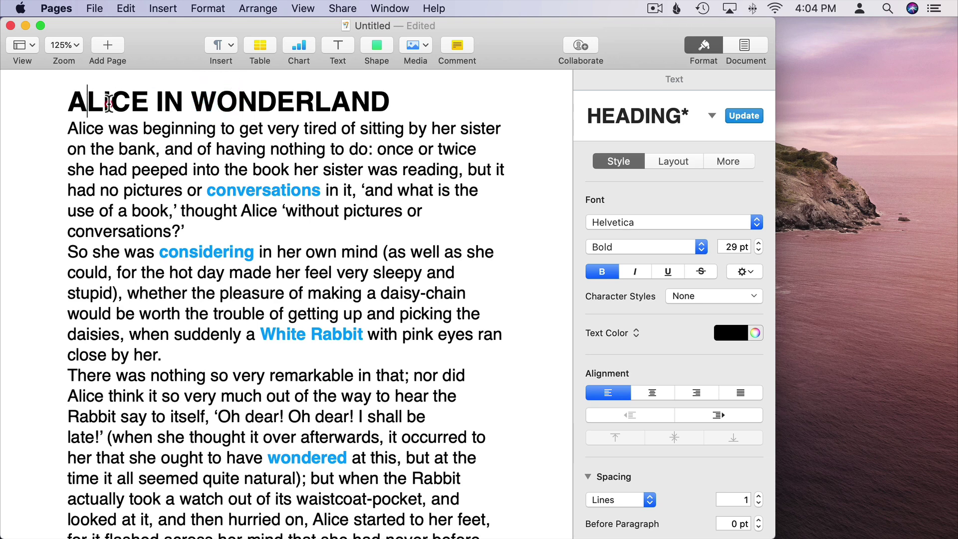
drag(86, 101, 149, 102)
drag(67, 101, 419, 90)
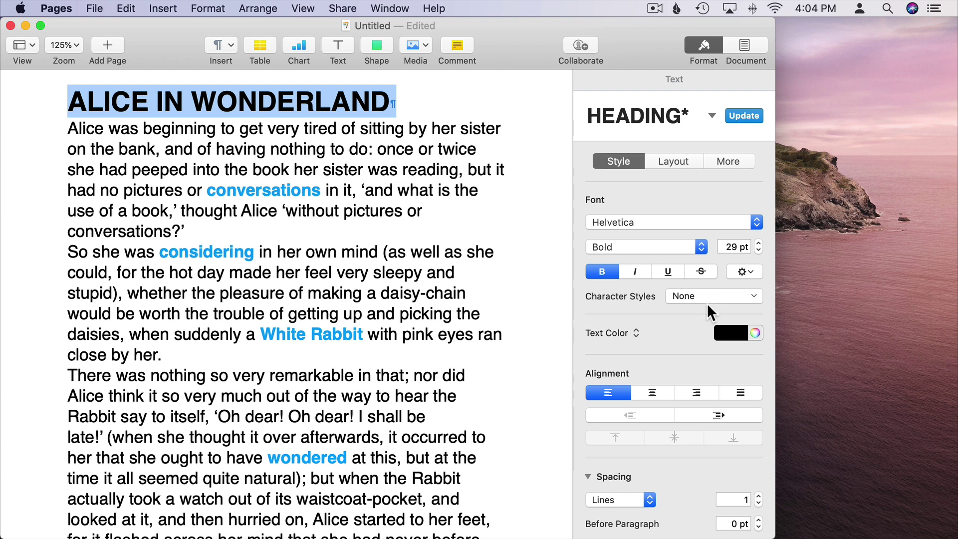
click(743, 271)
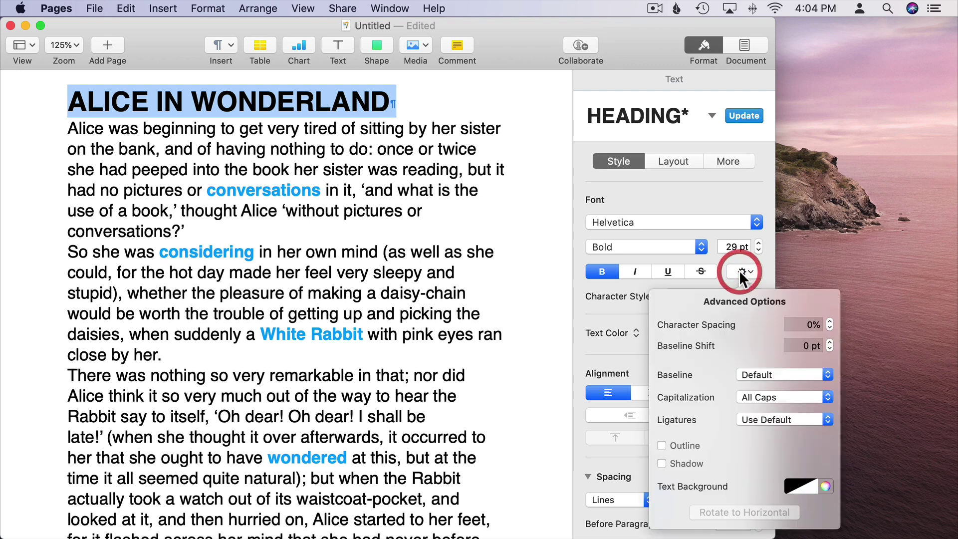
click(759, 396)
click(759, 386)
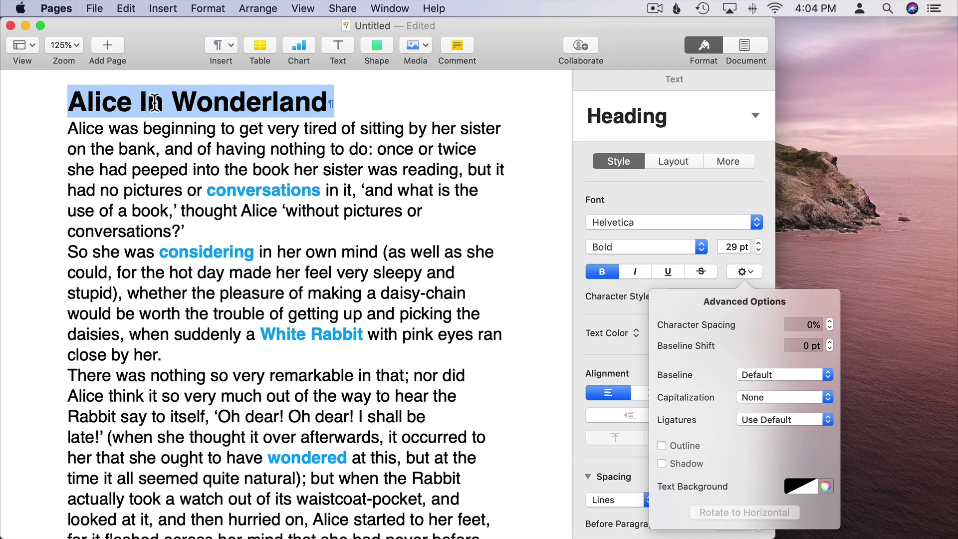
click(302, 129)
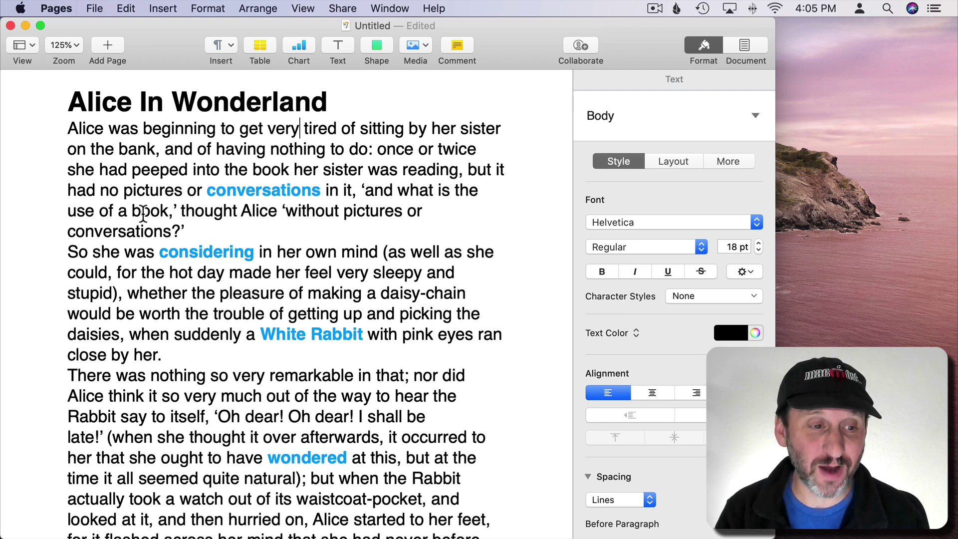
Select all the text and increase the After Paragraph spacing.
triple_click(217, 236)
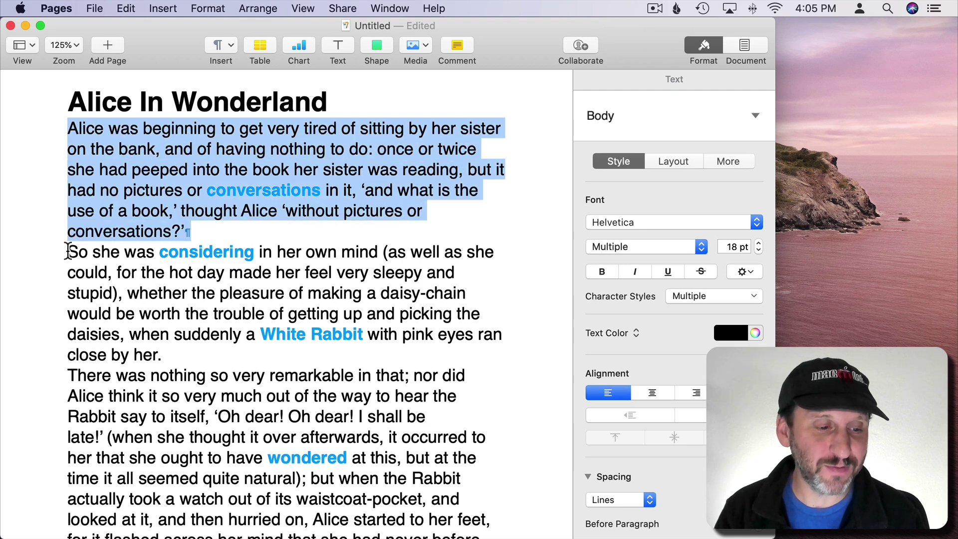
triple_click(217, 255)
click(111, 231)
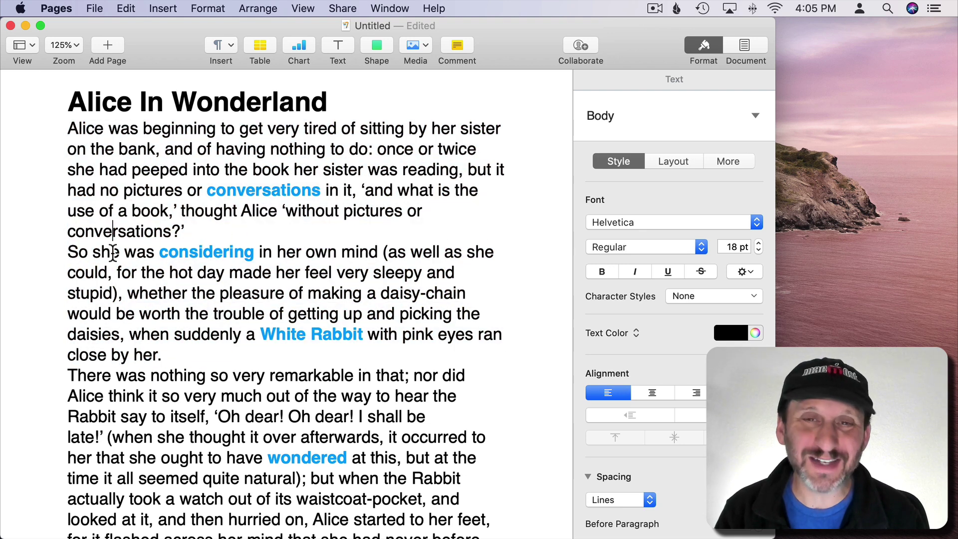
click(112, 252)
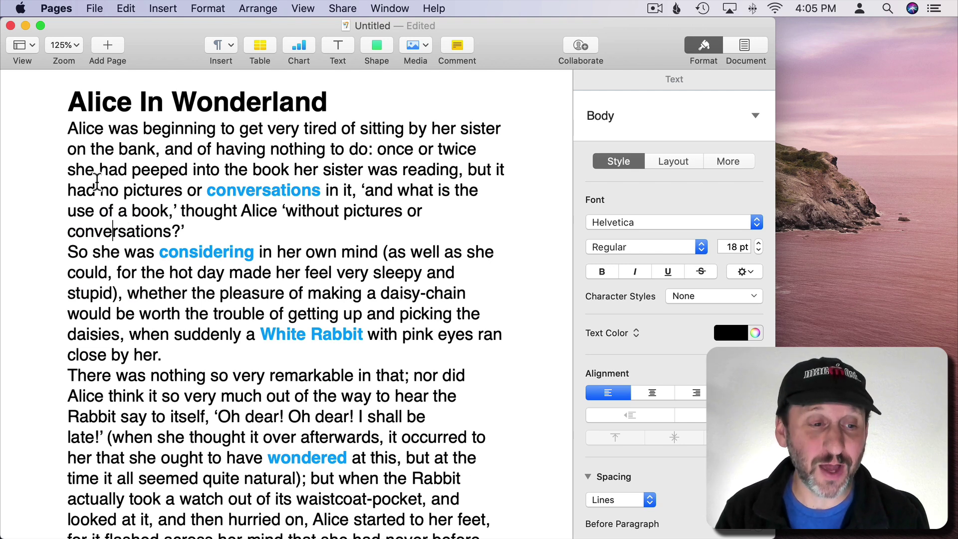
key(super+a)
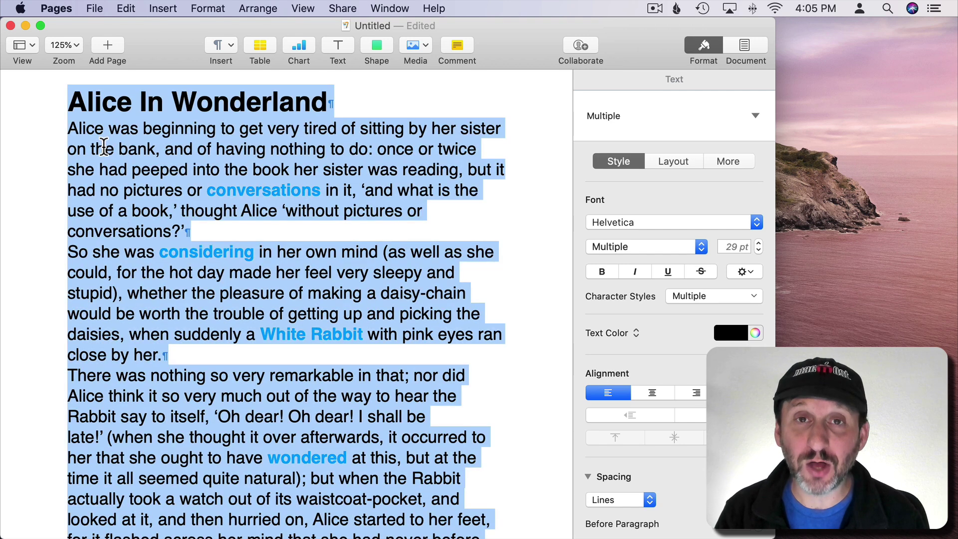
scroll(641, 277, down, 5)
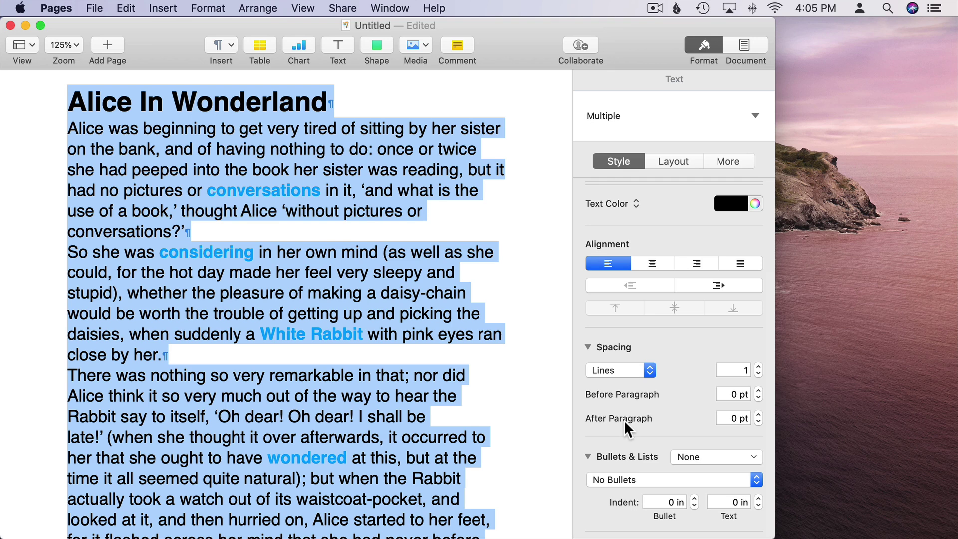
click(759, 413)
click(759, 414)
click(759, 414)
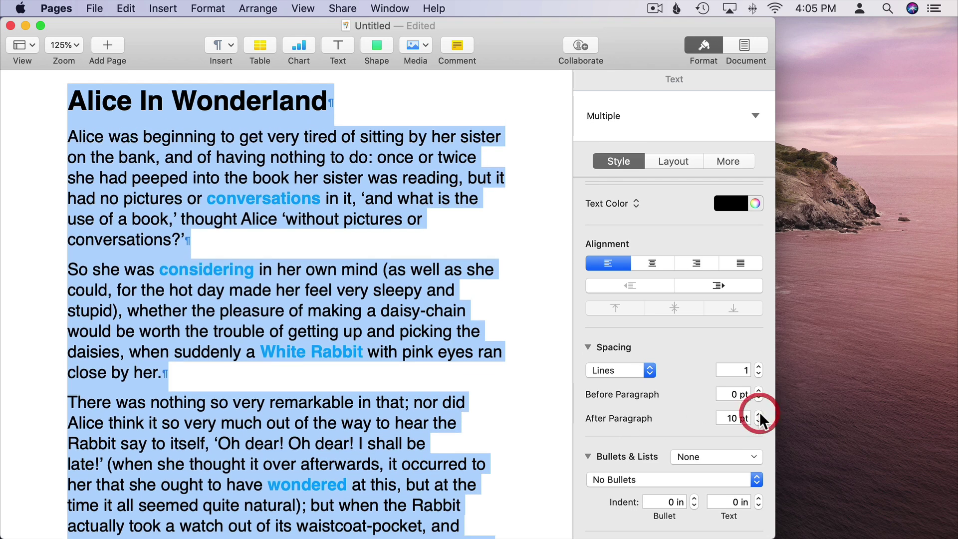
click(181, 309)
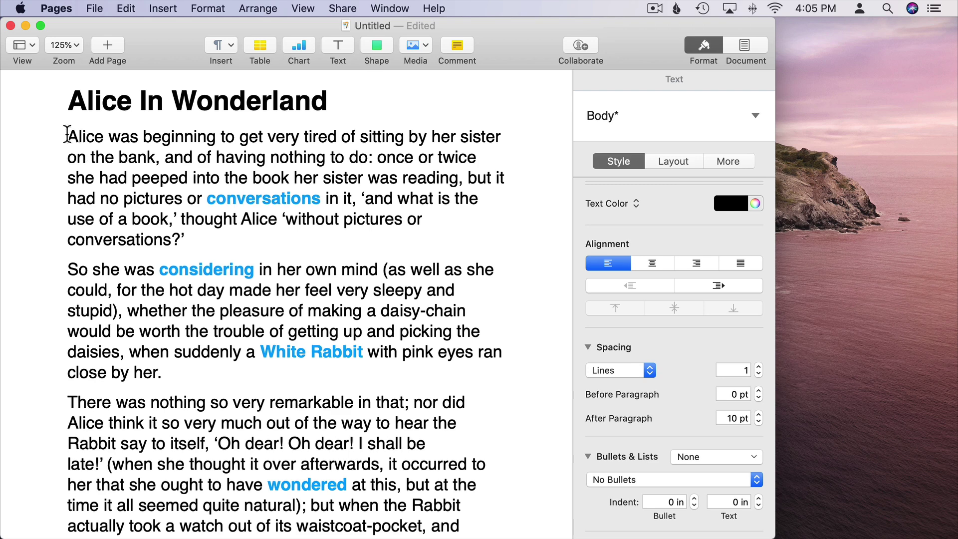
Select all the text again and set After Paragraph spacing to 0 pt.
drag(71, 136, 200, 247)
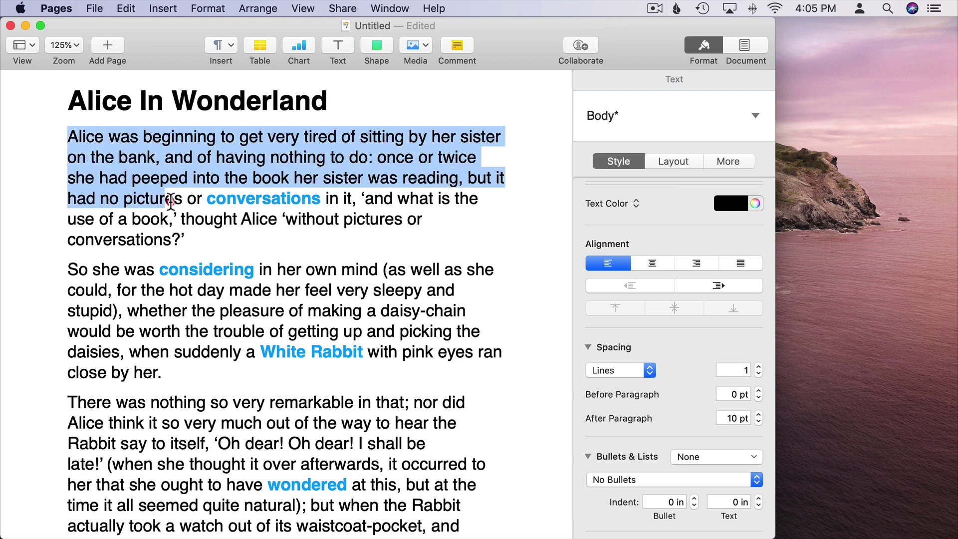
mouse_move(67, 267)
mouse_down()
mouse_move(158, 337)
mouse_move(179, 372)
mouse_up()
click(124, 236)
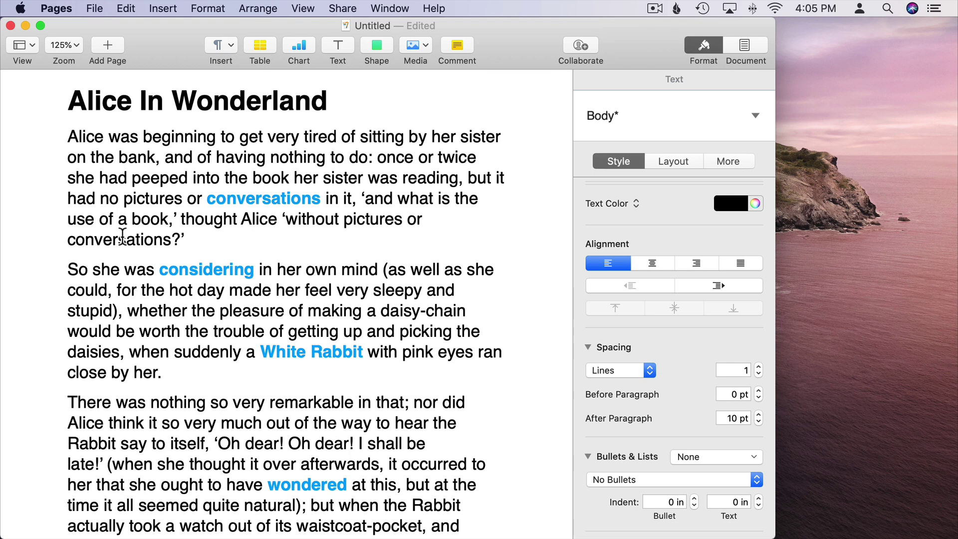
key(super+a)
click(732, 418)
text(0)
key(Return)
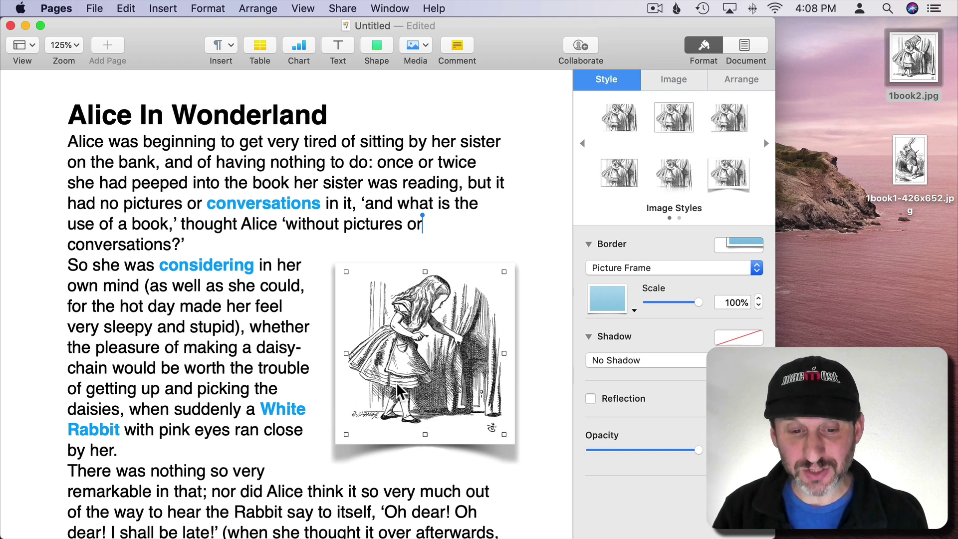
Raise the Alice illustration's Text Wrap Spacing from 12 pt to 14 pt.
click(737, 80)
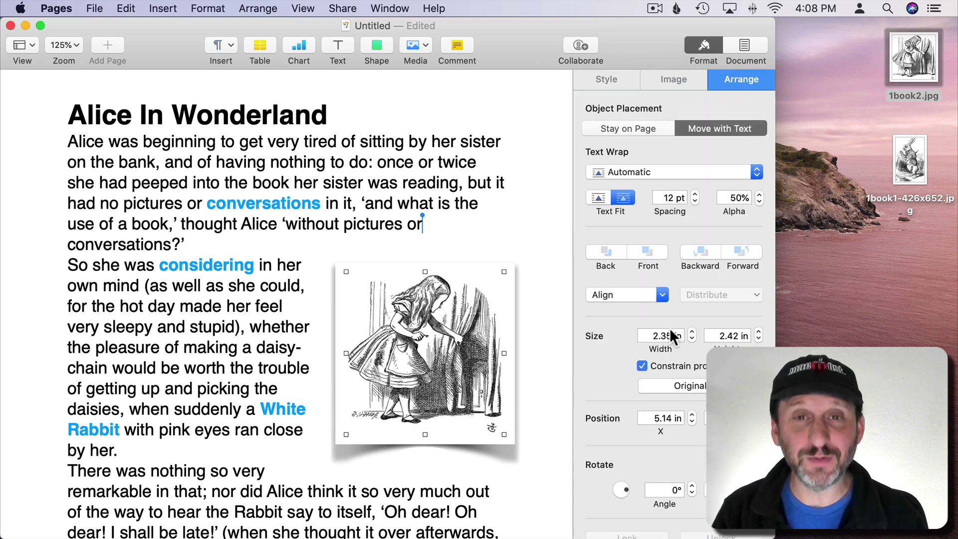
click(694, 193)
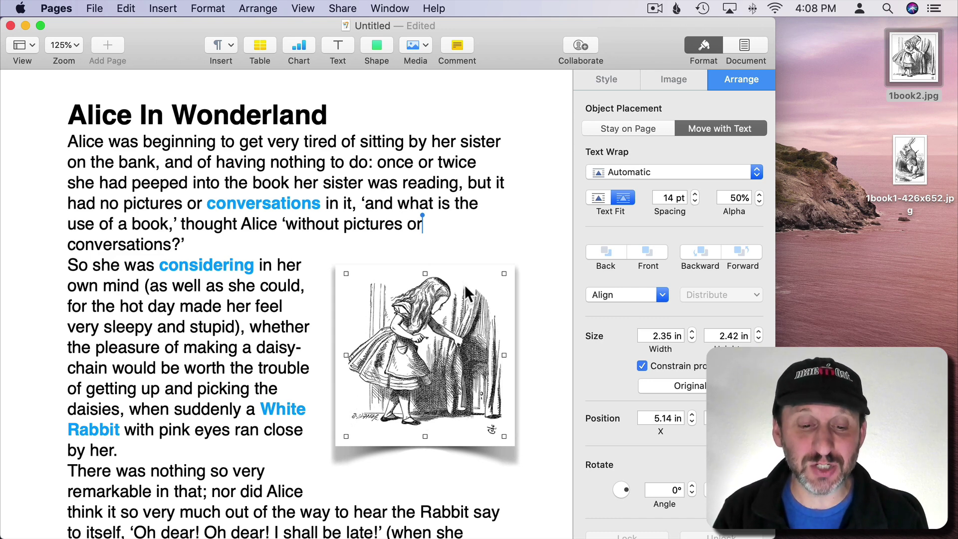
scroll(465, 284, down, 5)
scroll(449, 225, down, 3)
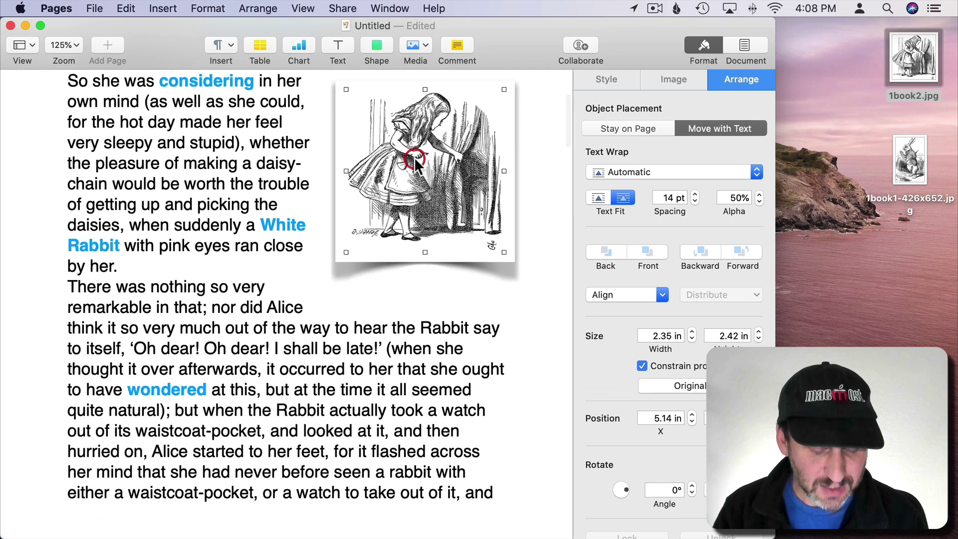
click(414, 157)
scroll(436, 271, down, 8)
scroll(436, 271, down, 6)
click(369, 307)
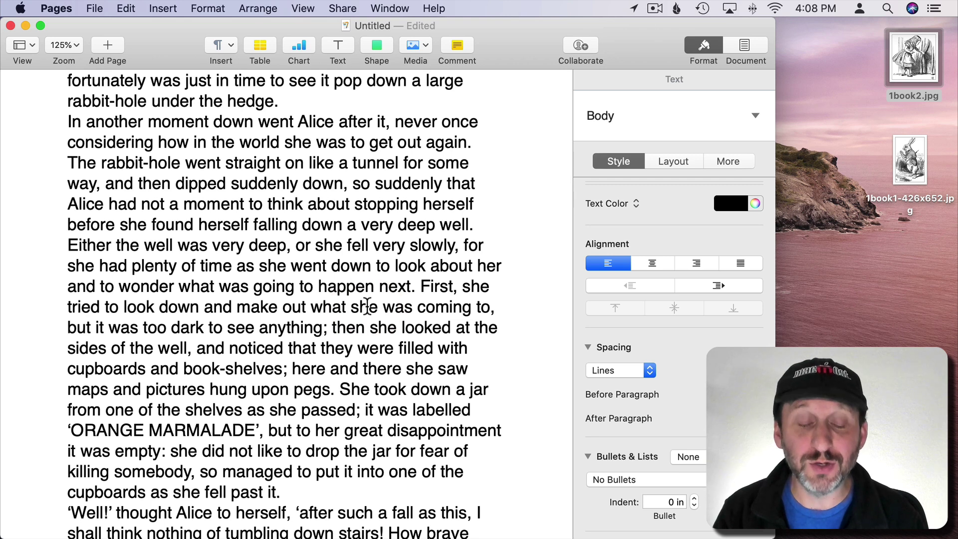
Paste a copy of the illustration lower in the story, right of the wrapped text.
key(super+v)
mouse_move(347, 303)
mouse_down()
mouse_move(332, 300)
mouse_move(401, 296)
mouse_up()
click(673, 79)
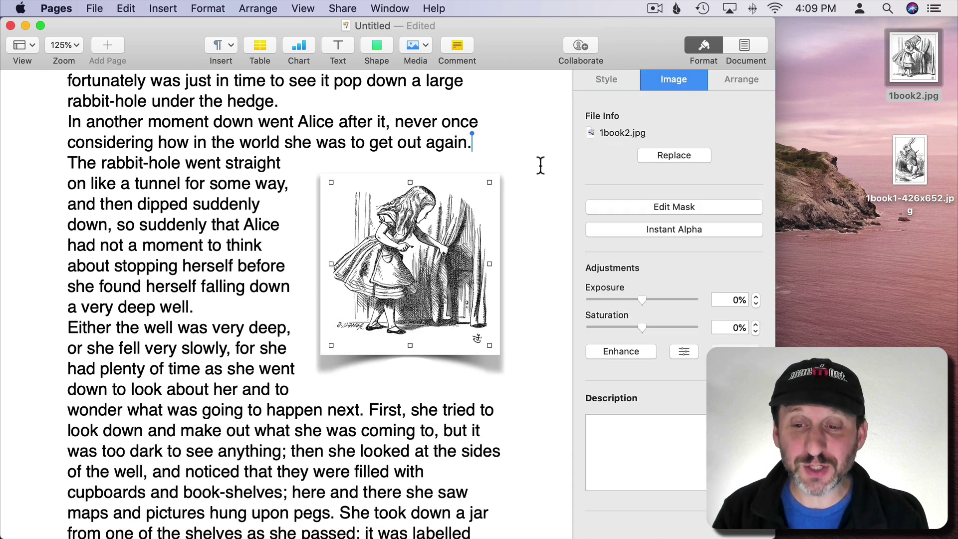
Replace the pasted image with the rabbit picture 1book1-426x652.jpg.
click(670, 155)
drag(910, 157, 363, 207)
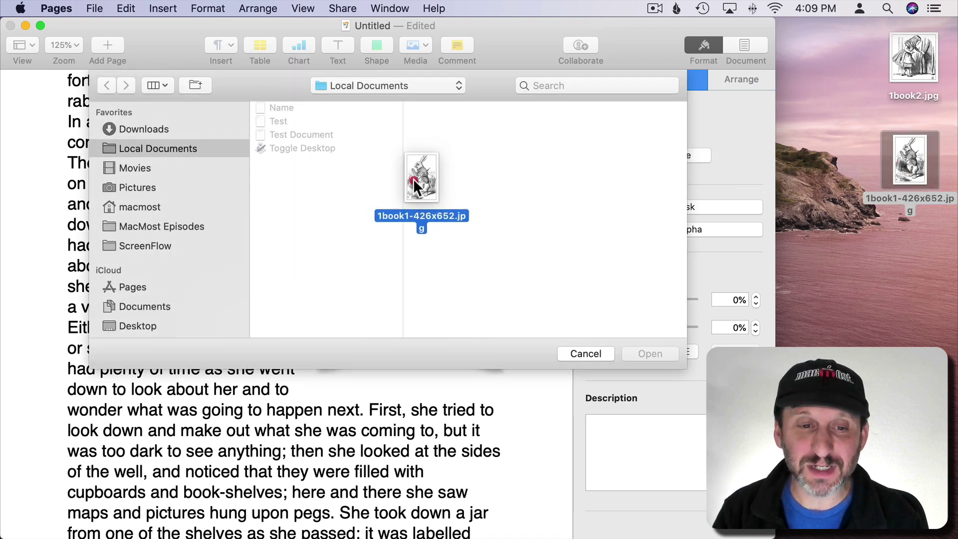
click(651, 354)
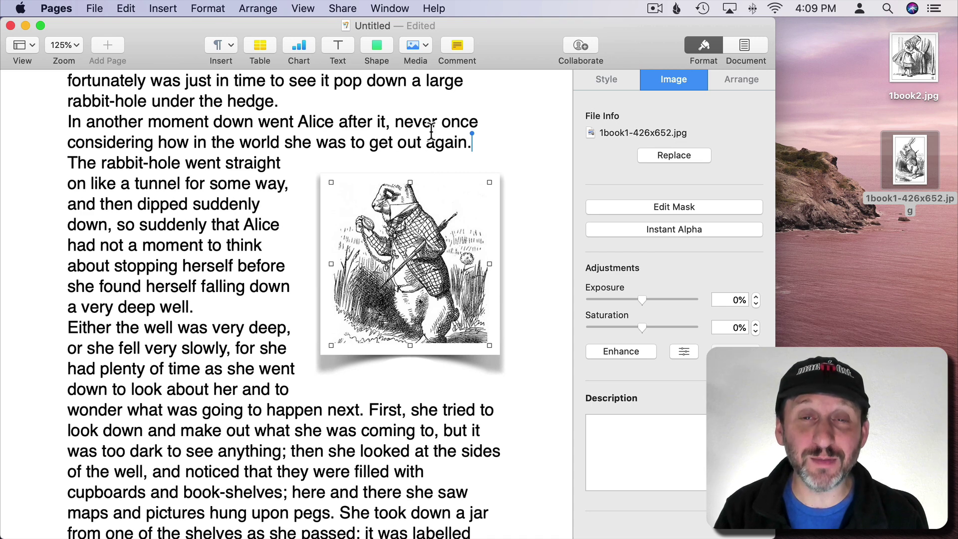
scroll(411, 334, down, 3)
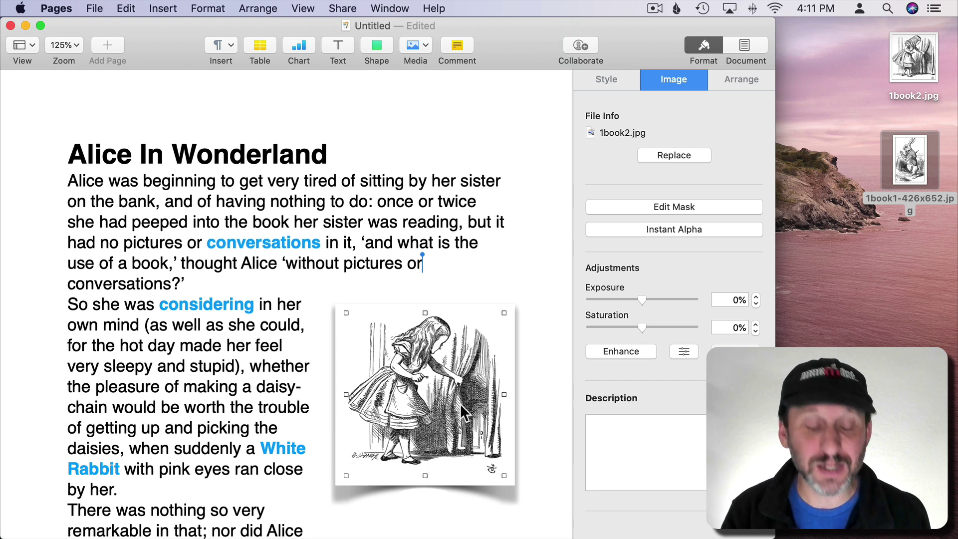
click(389, 9)
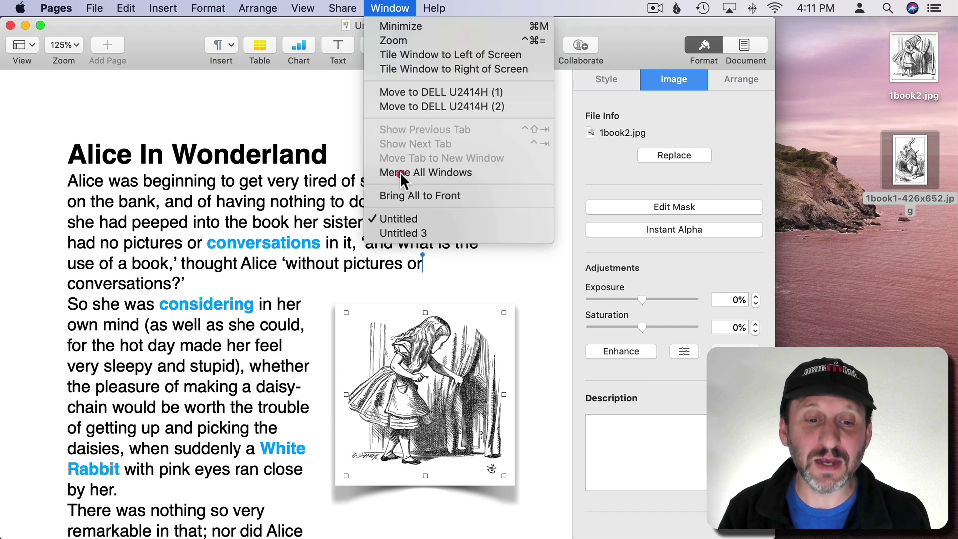
click(402, 233)
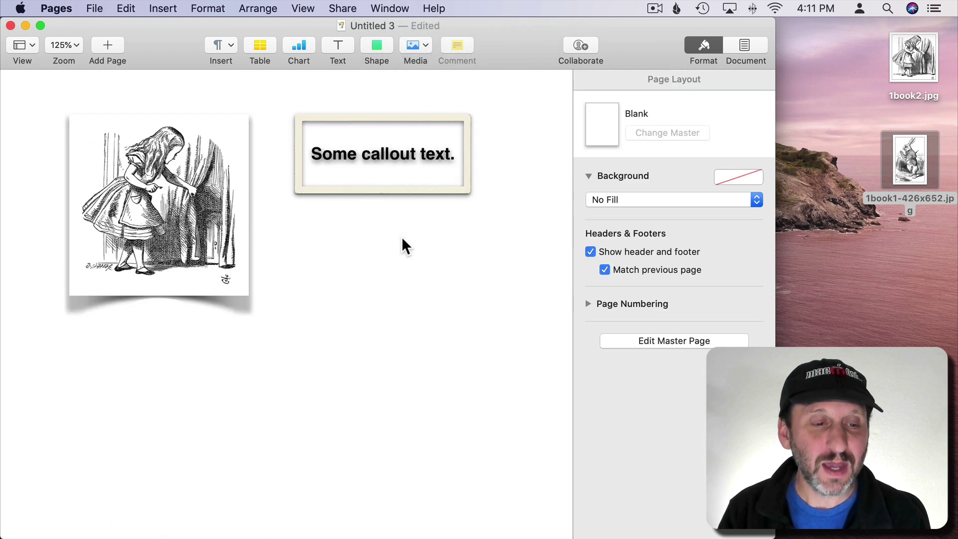
click(151, 145)
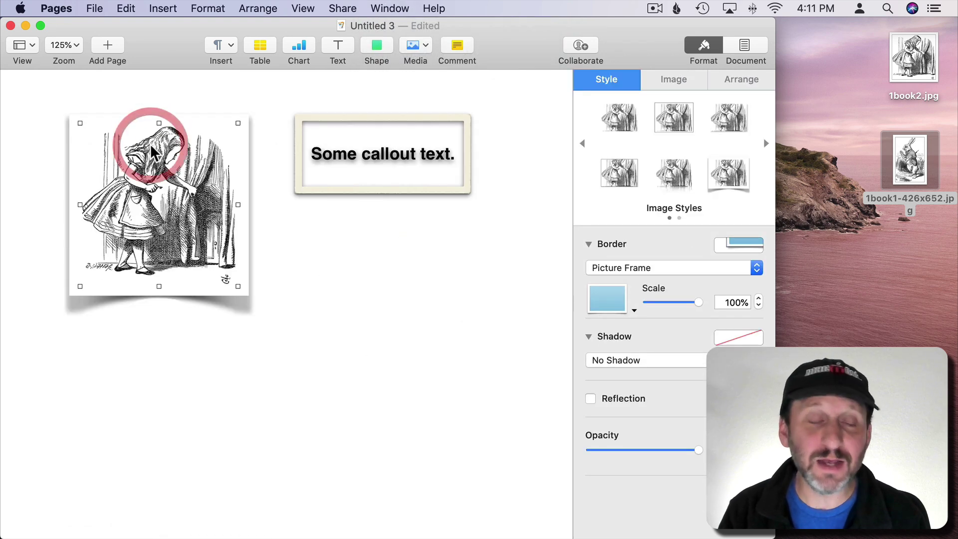
click(377, 118)
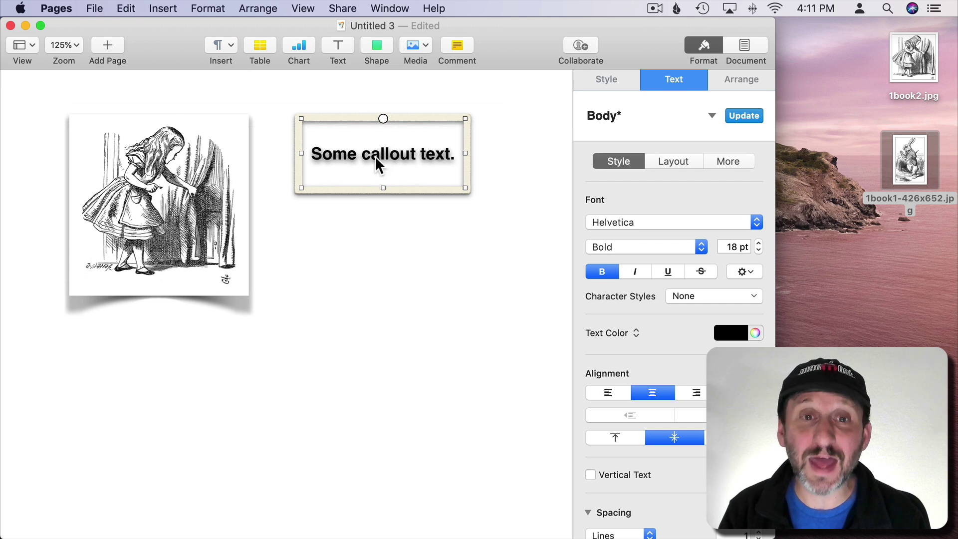
click(192, 167)
click(367, 119)
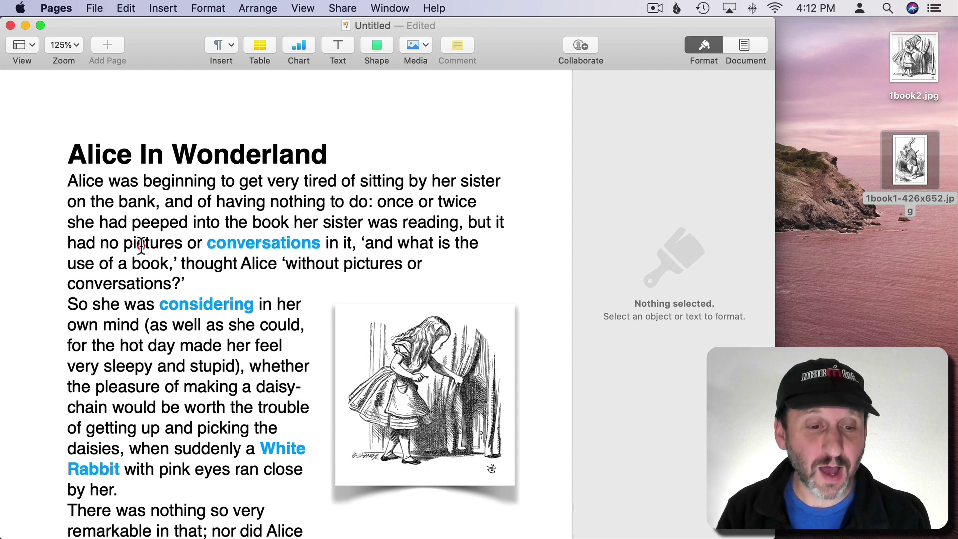
drag(124, 245, 342, 245)
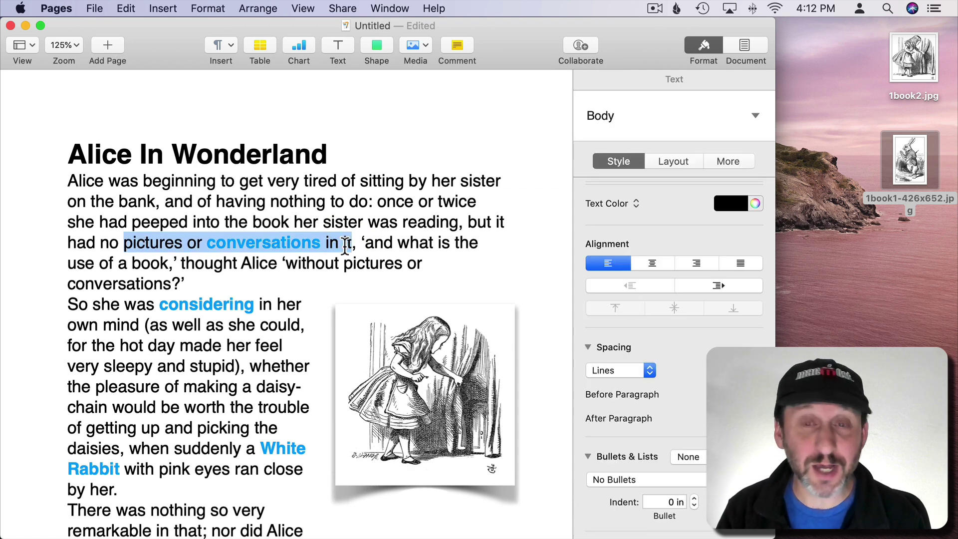
shift+click(352, 243)
key(super+c)
scroll(388, 311, down, 15)
scroll(389, 312, down, 10)
scroll(389, 312, down, 10)
scroll(388, 311, down, 3)
click(191, 442)
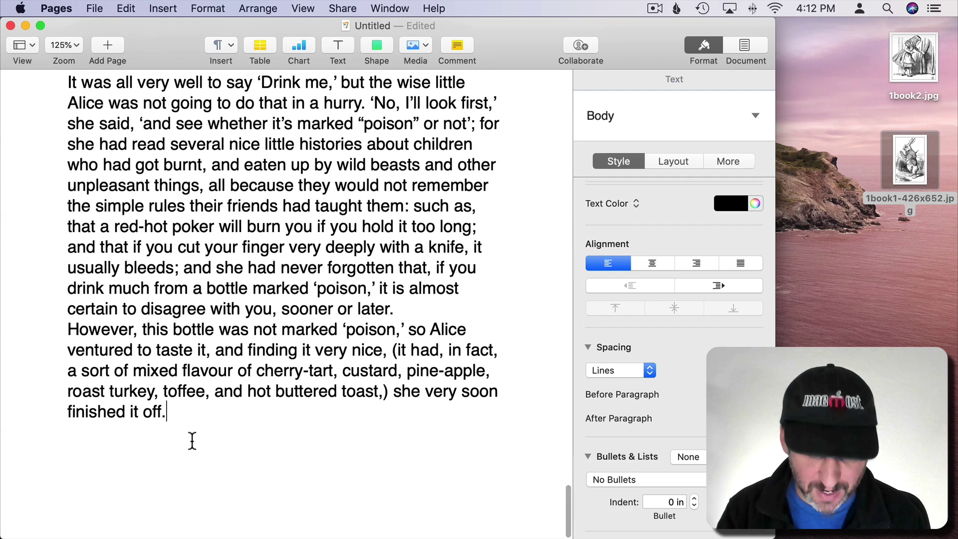
key(Return)
key(super+v)
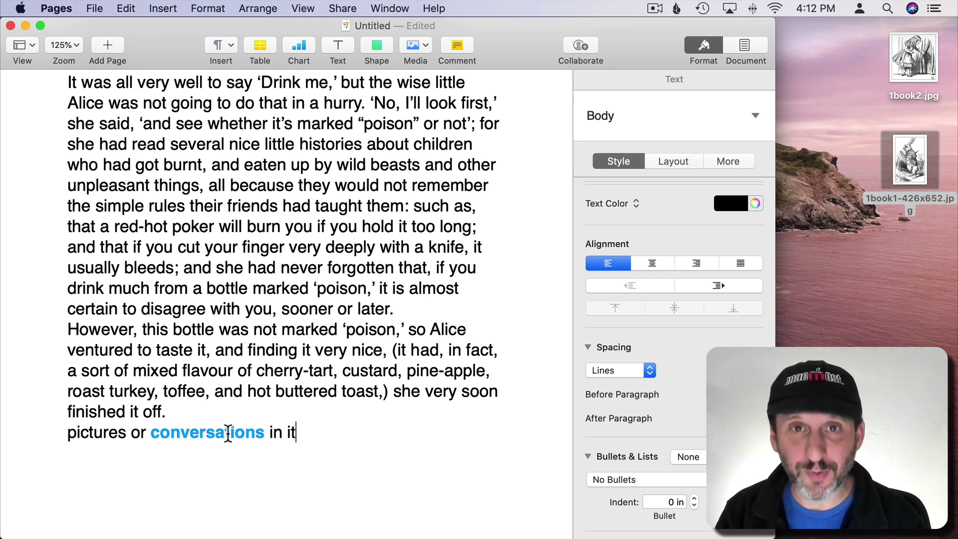
key(super+z)
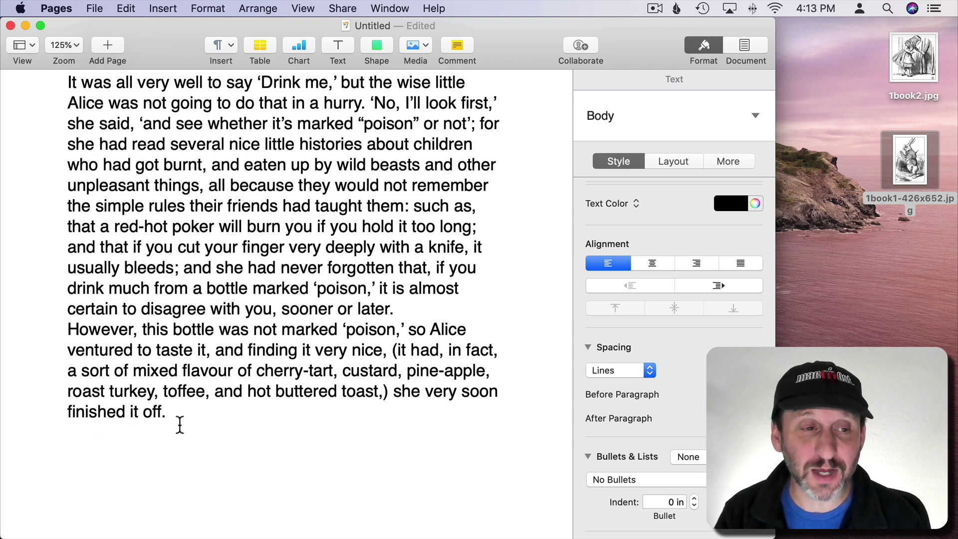
click(126, 8)
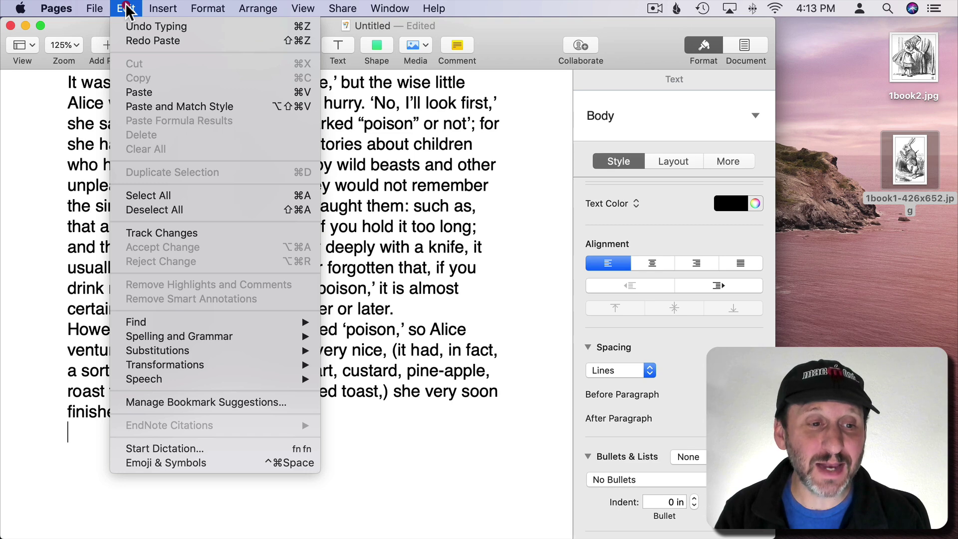
click(163, 107)
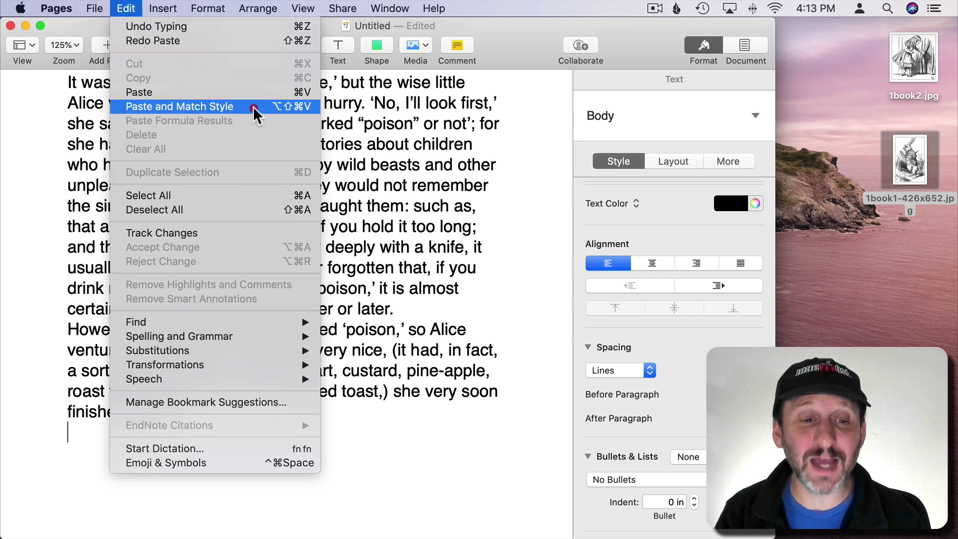
click(302, 106)
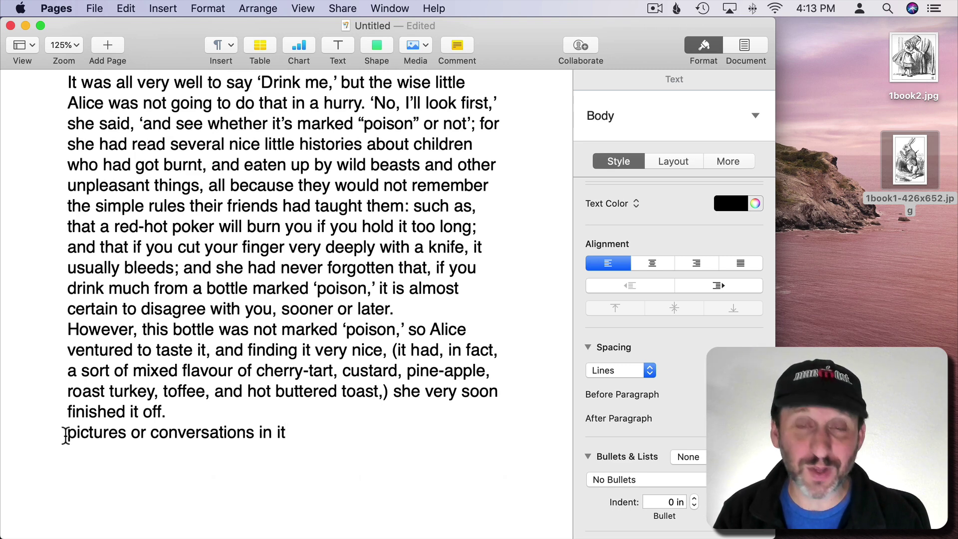
key(super+z)
scroll(135, 340, up, 15)
double_click(255, 244)
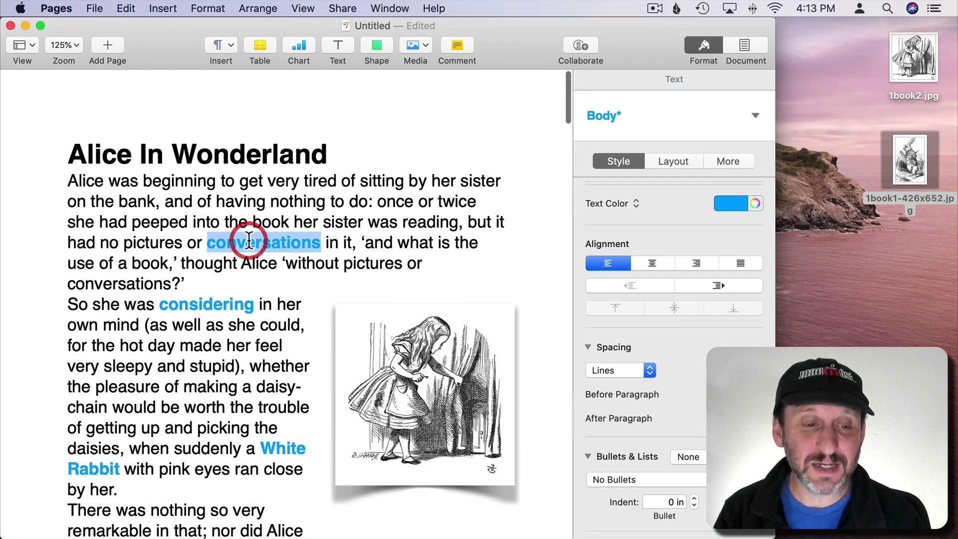
click(208, 9)
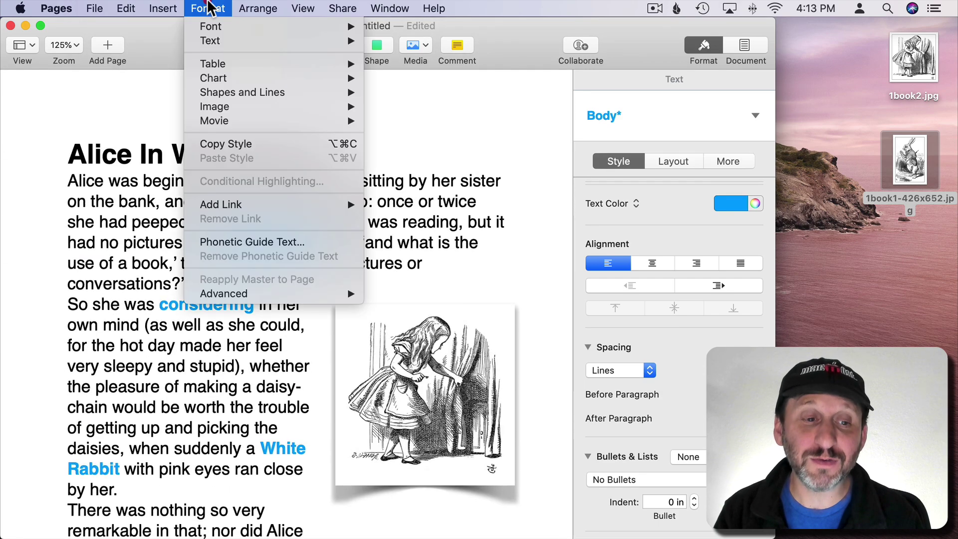
click(241, 143)
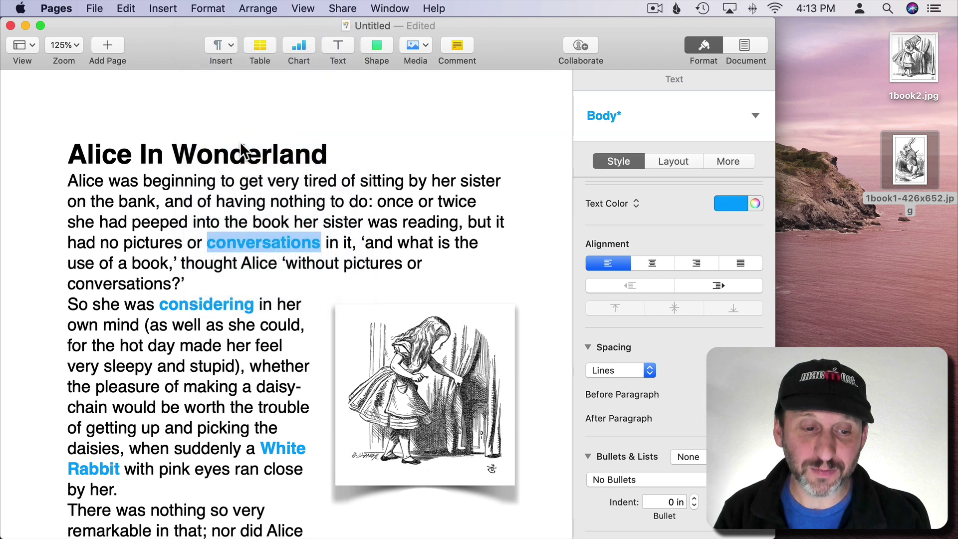
double_click(222, 427)
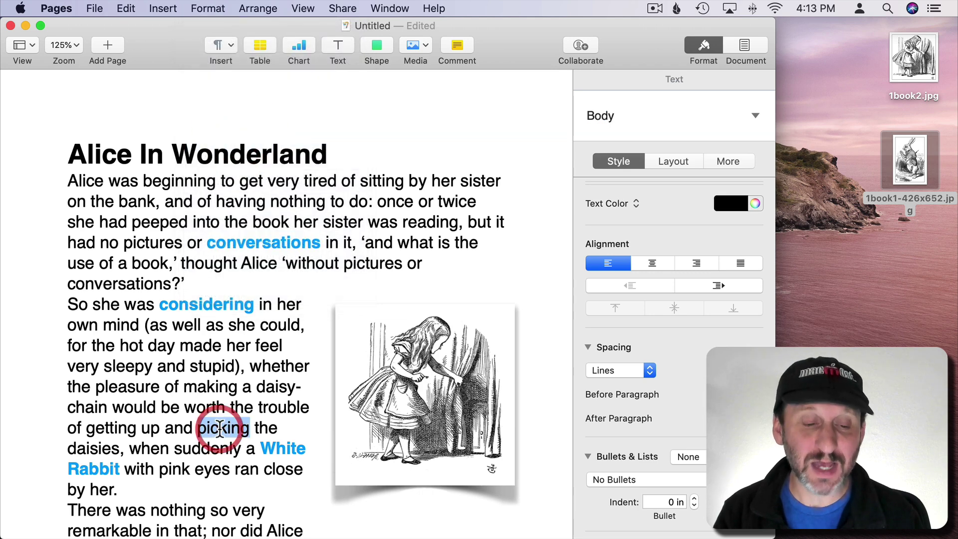
click(207, 8)
click(227, 158)
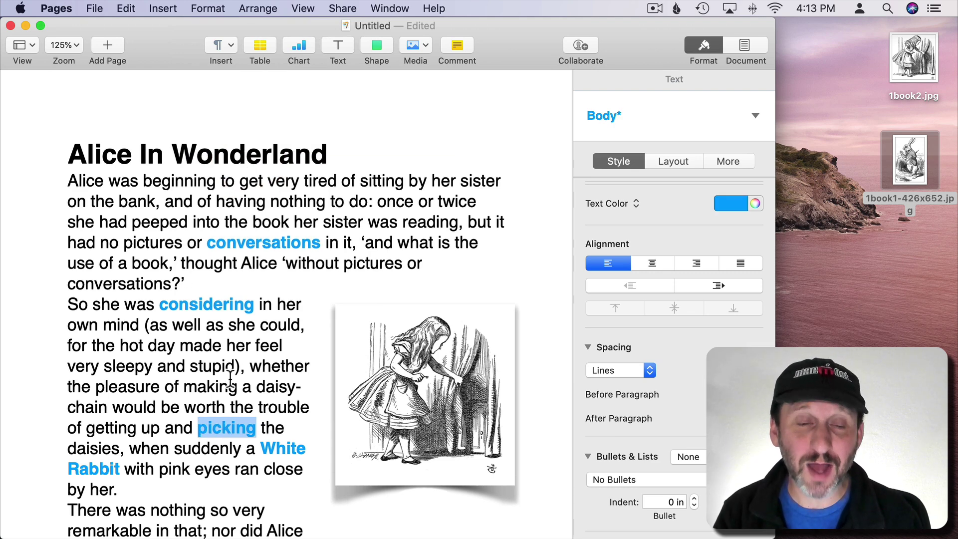
key(super+z)
click(235, 347)
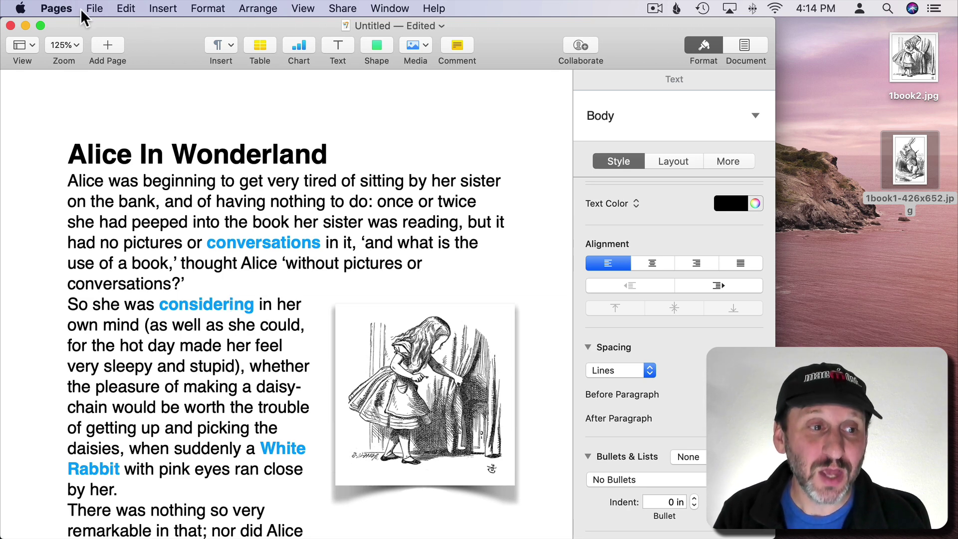
click(57, 8)
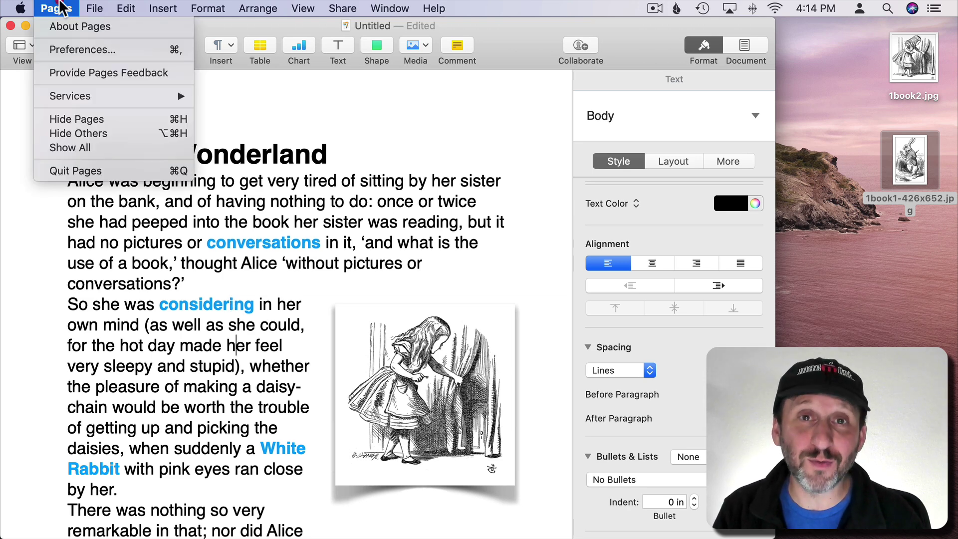
click(73, 50)
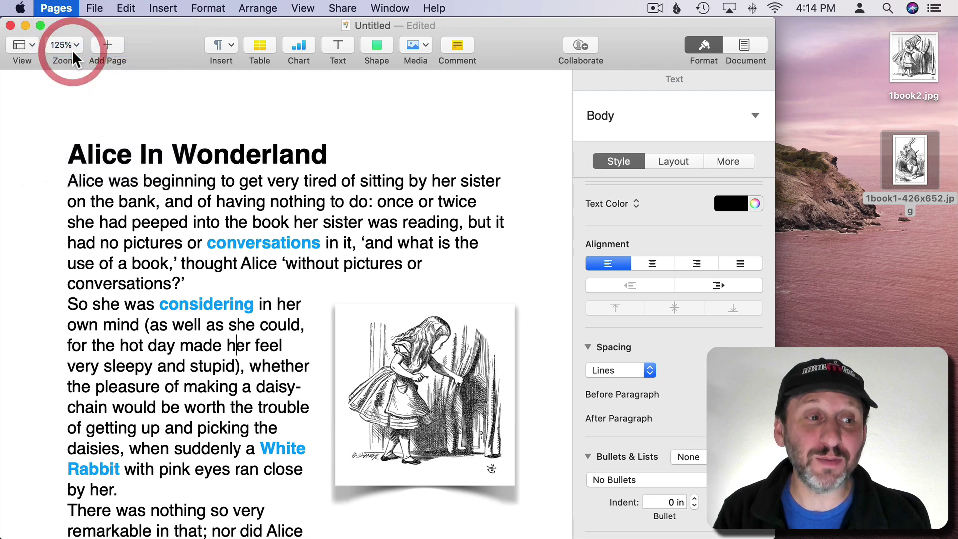
click(374, 89)
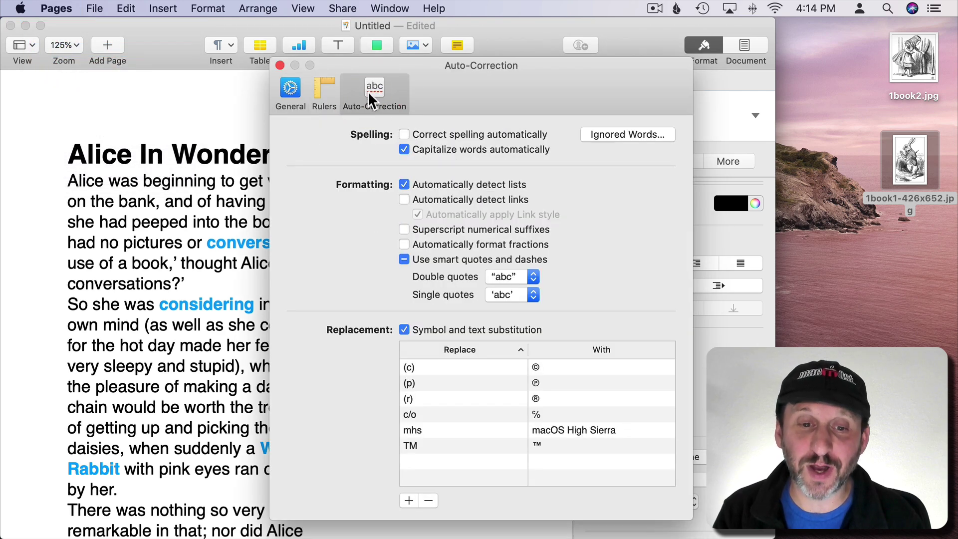
click(622, 133)
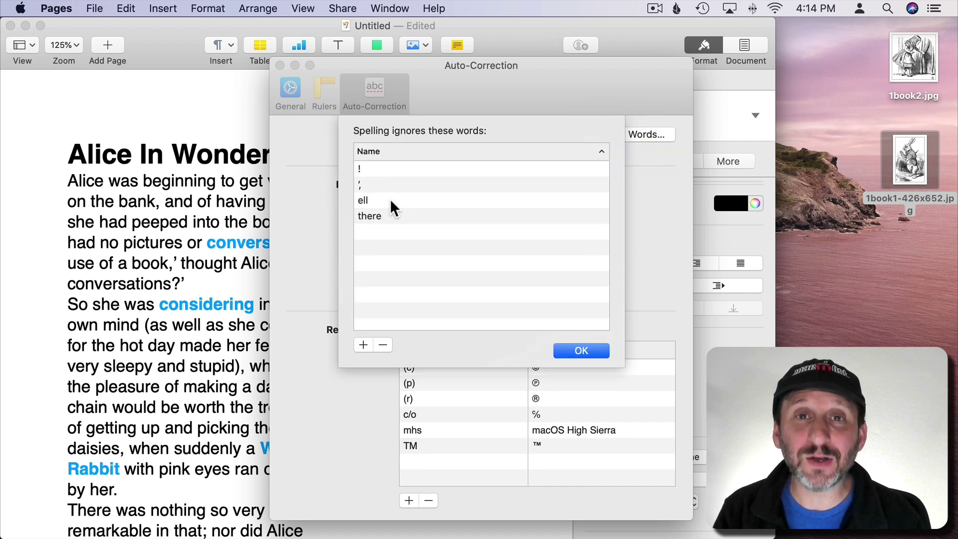
click(582, 352)
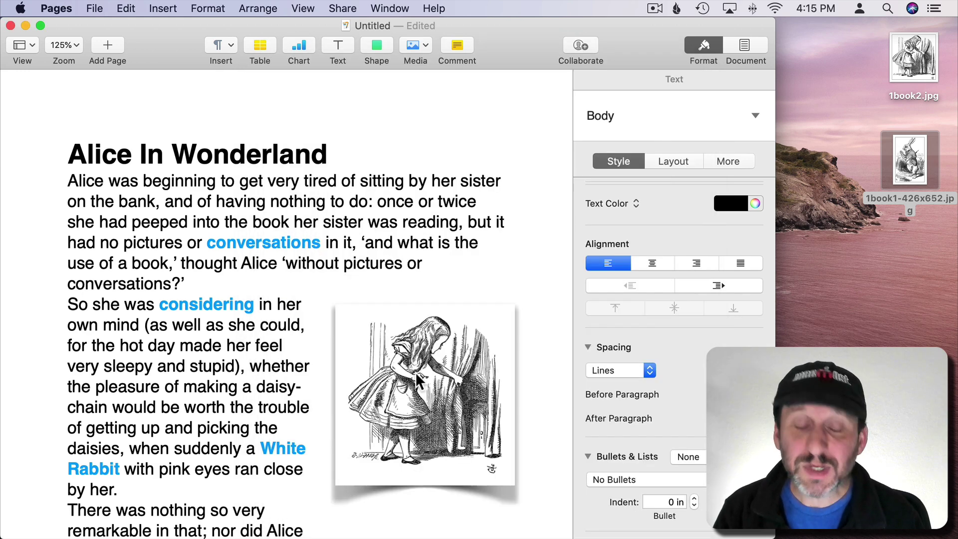
With the Alice illustration selected, open File > Reduce File Size.
click(398, 377)
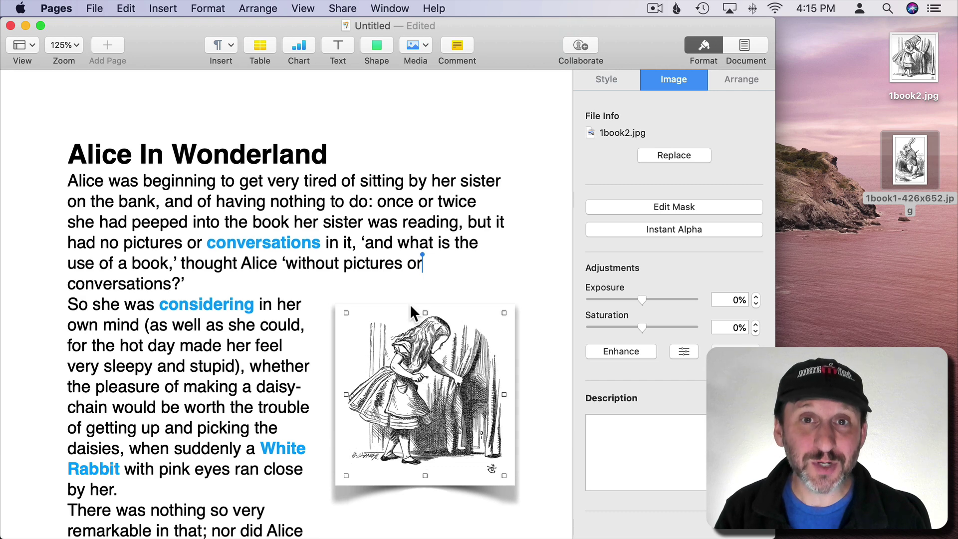
click(94, 8)
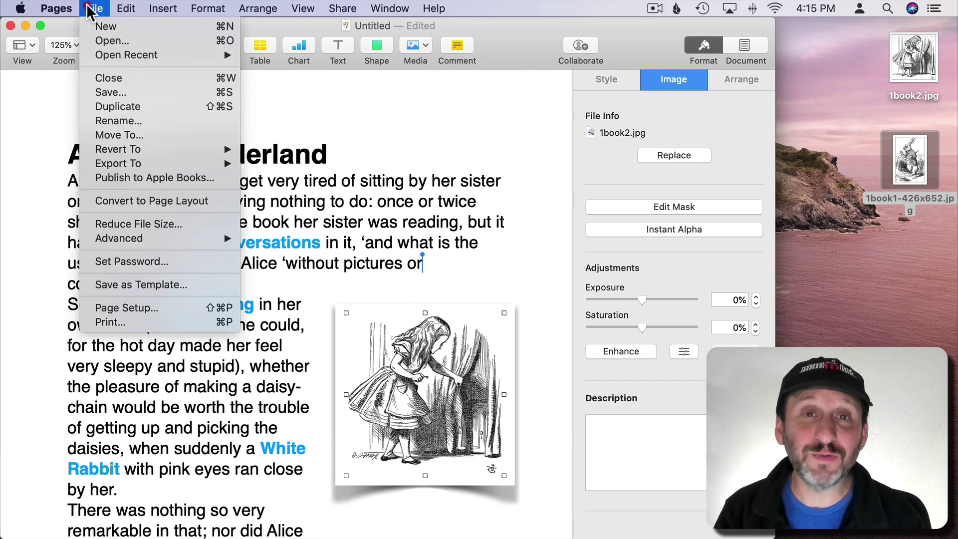
click(131, 224)
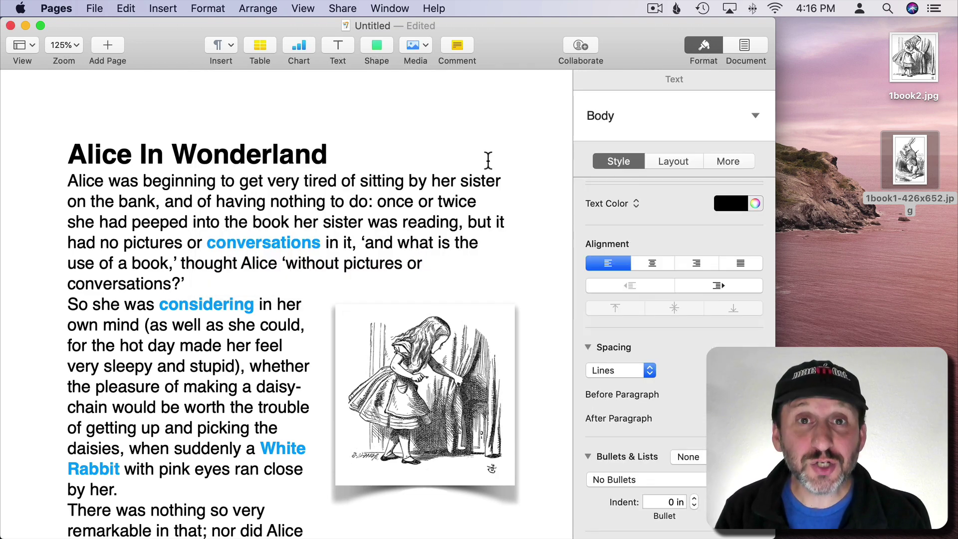
Enable document hyphenation, then remove paragraph hyphenation from the first paragraph.
click(755, 42)
scroll(671, 318, down, 3)
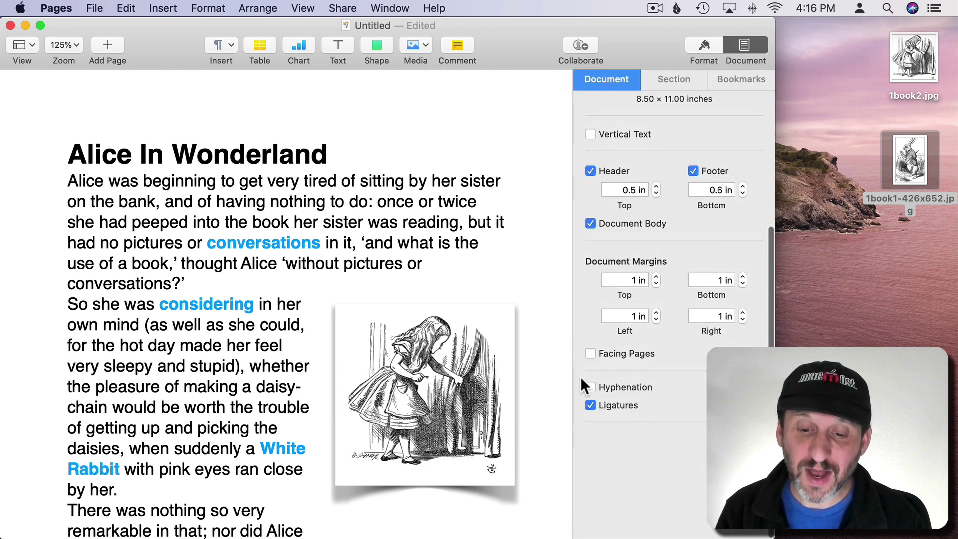
click(590, 387)
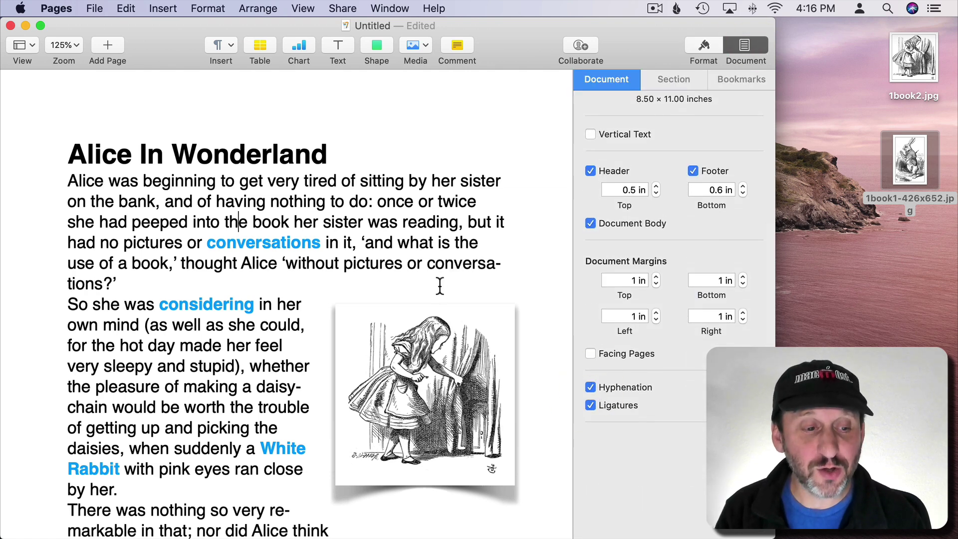
drag(427, 264, 111, 284)
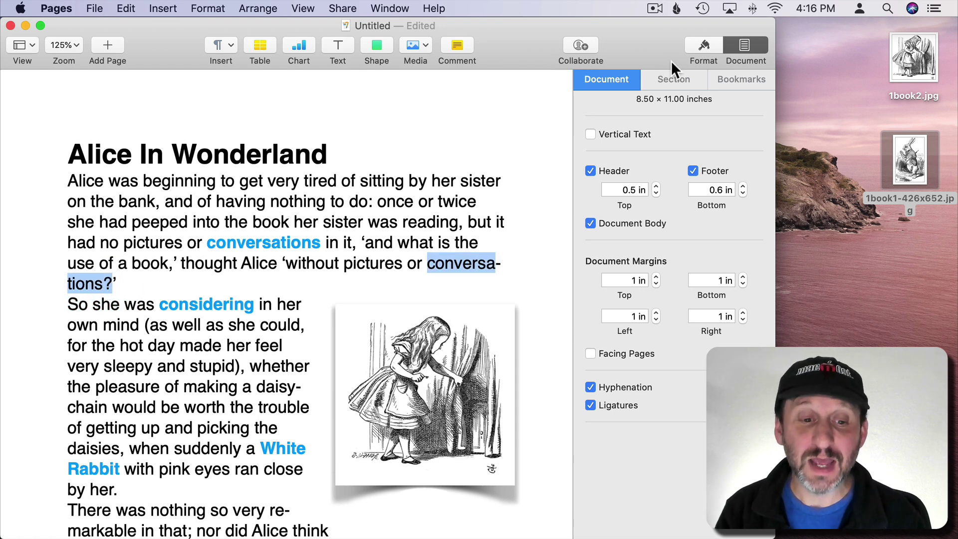
drag(68, 181, 122, 283)
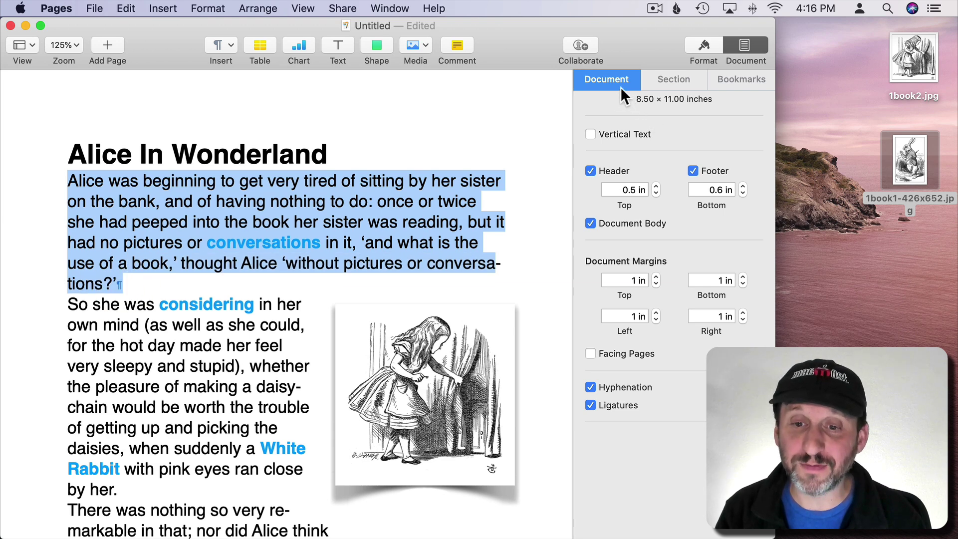
click(695, 42)
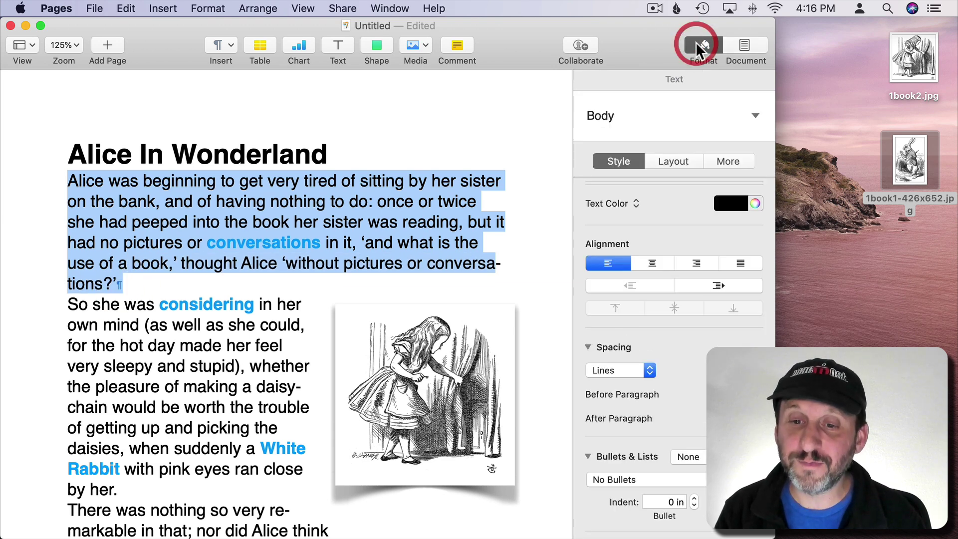
click(726, 161)
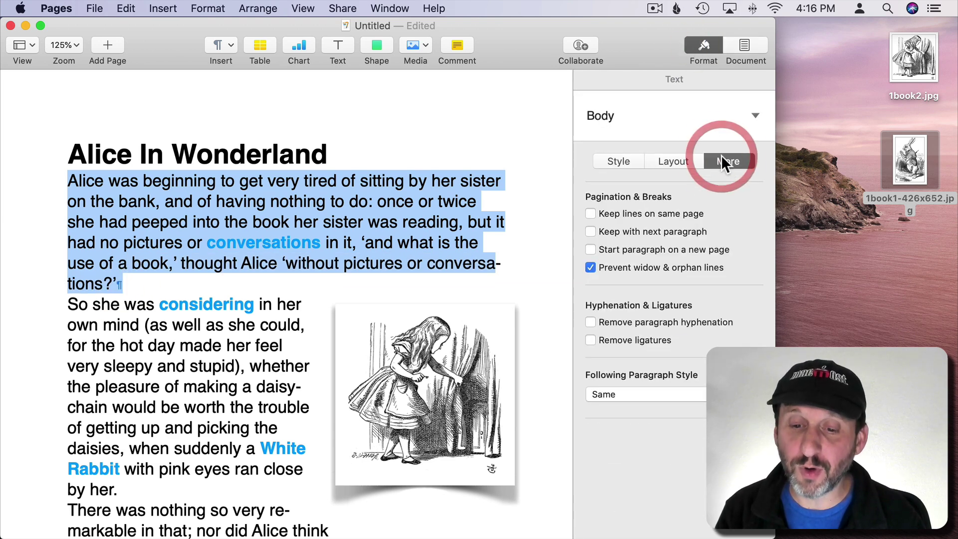
click(590, 322)
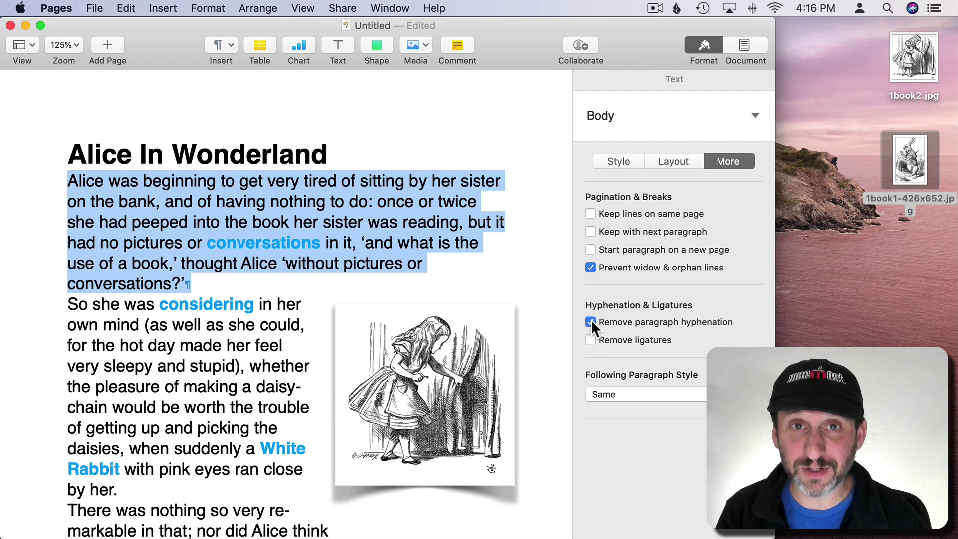
click(254, 288)
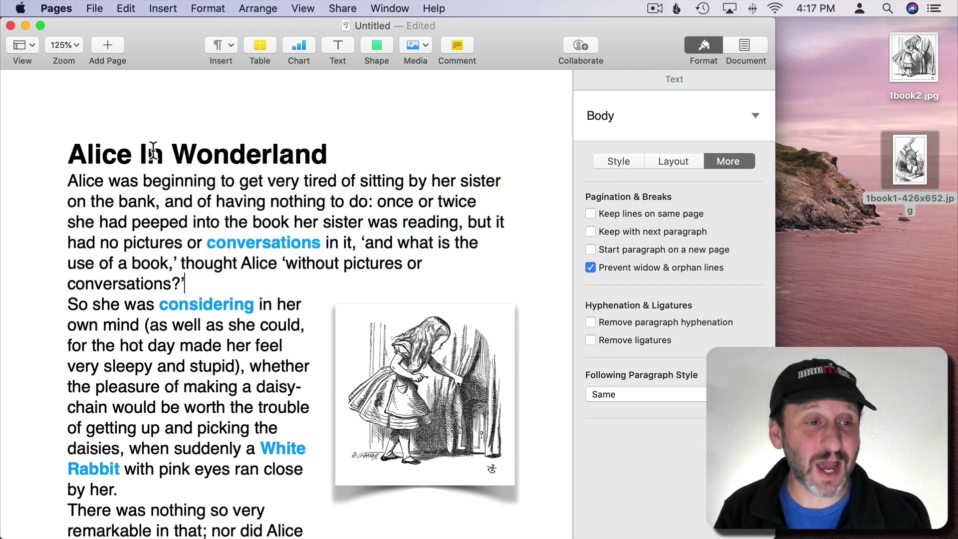
click(94, 9)
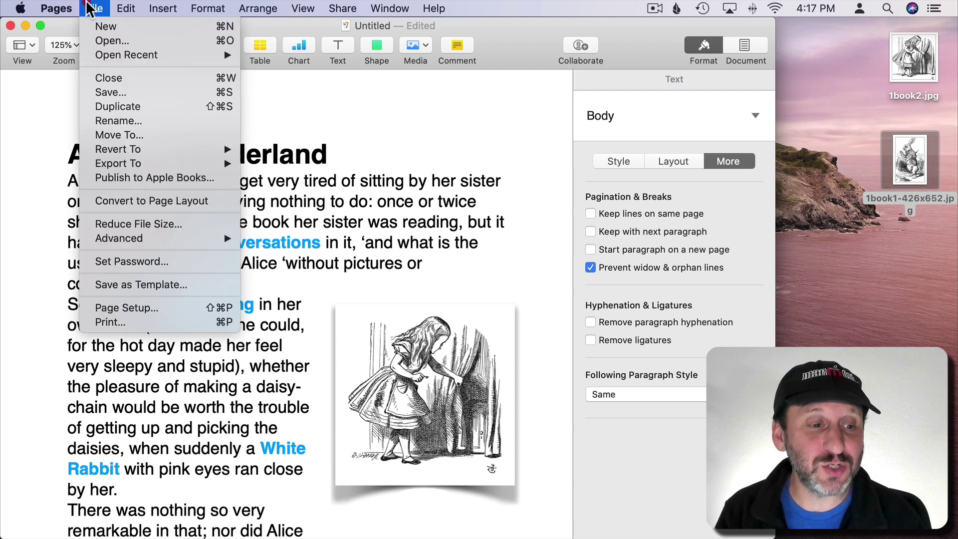
click(131, 260)
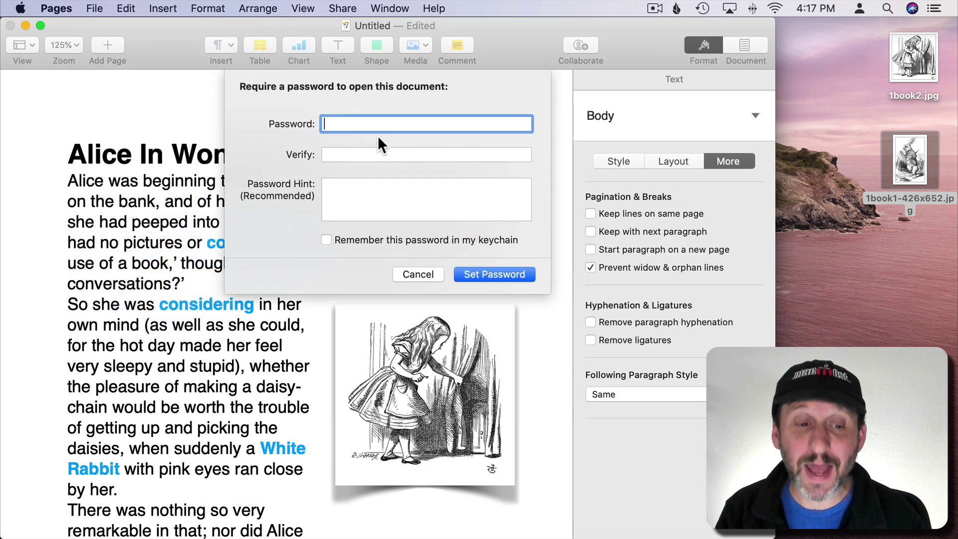
click(424, 277)
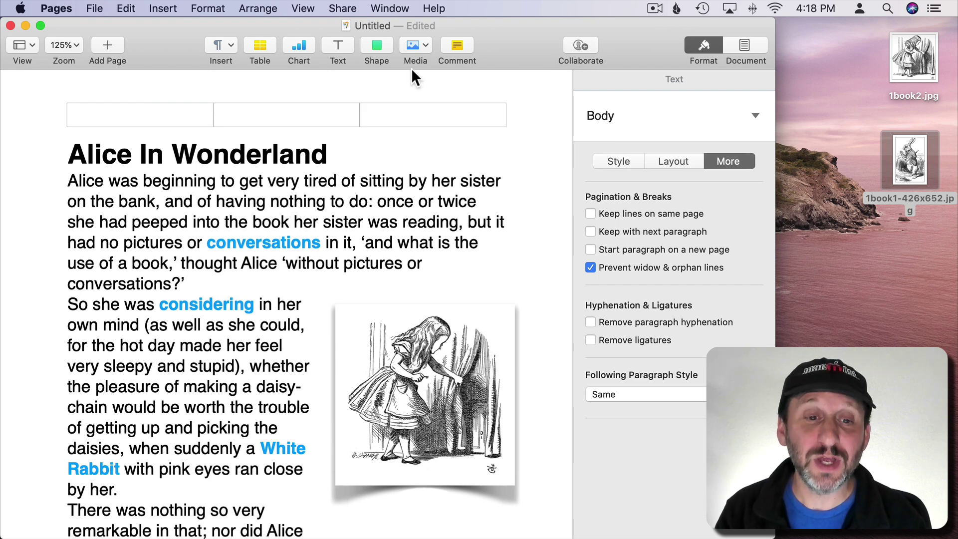
click(377, 45)
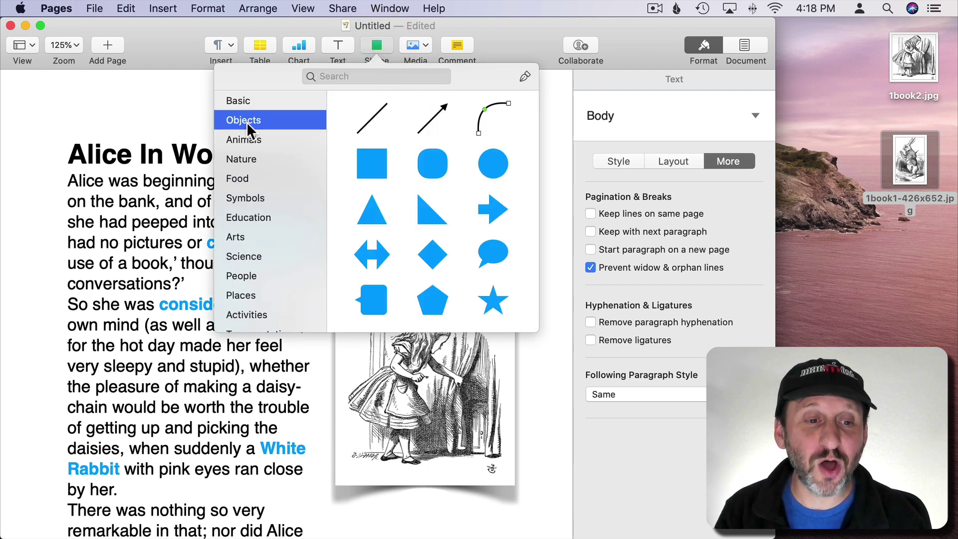
mouse_move(241, 159)
click(246, 179)
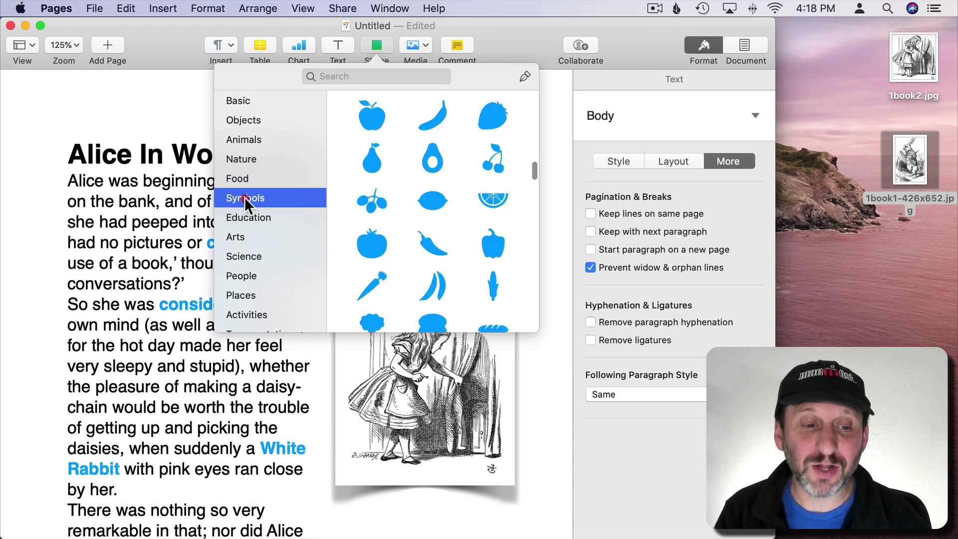
click(244, 199)
click(247, 216)
click(246, 234)
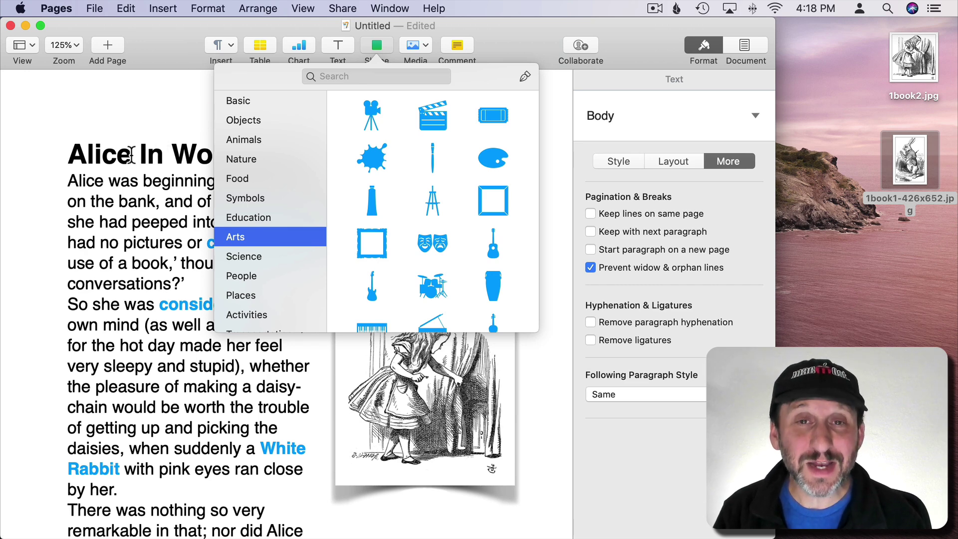
click(132, 155)
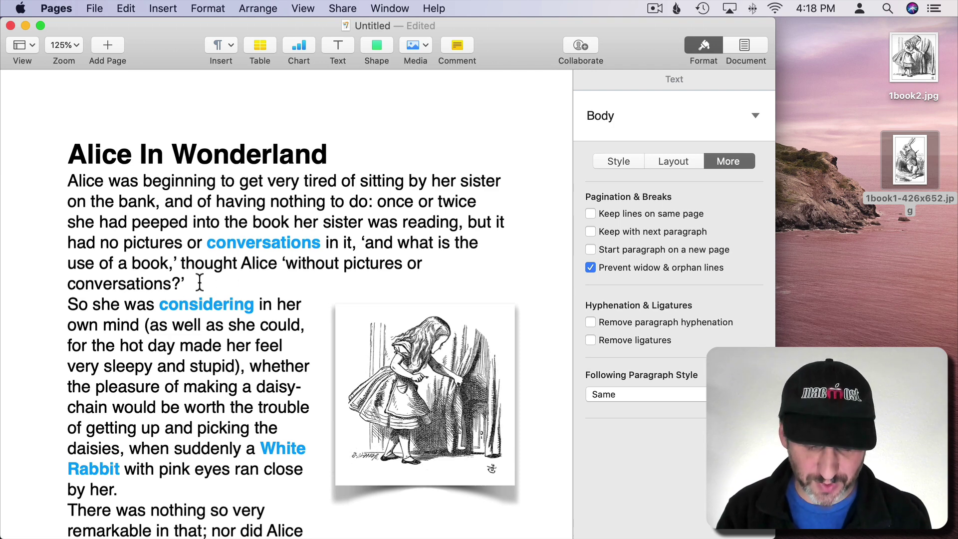
Insert a rabbit face emoji on a new line after the first paragraph and enlarge it to 90 pt.
key(Return)
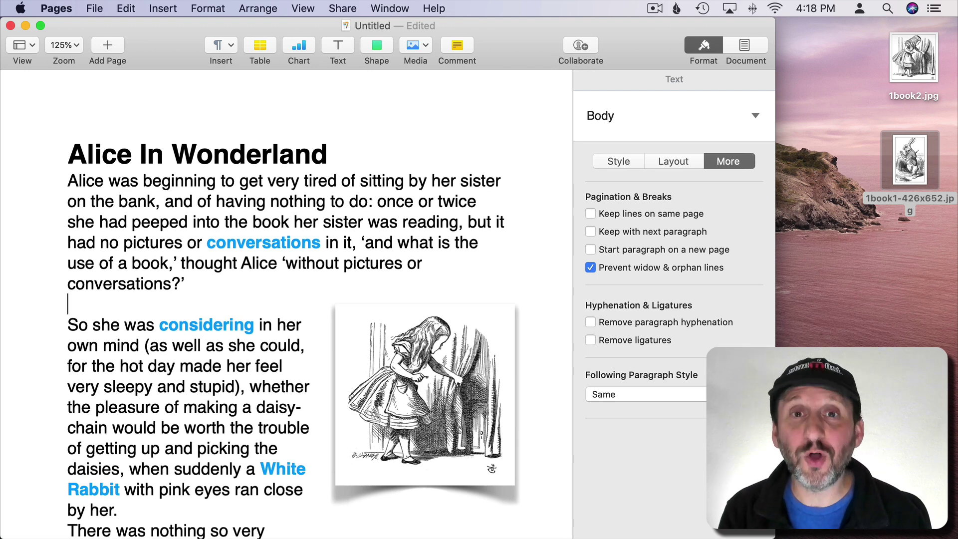
key(ctrl+super+space)
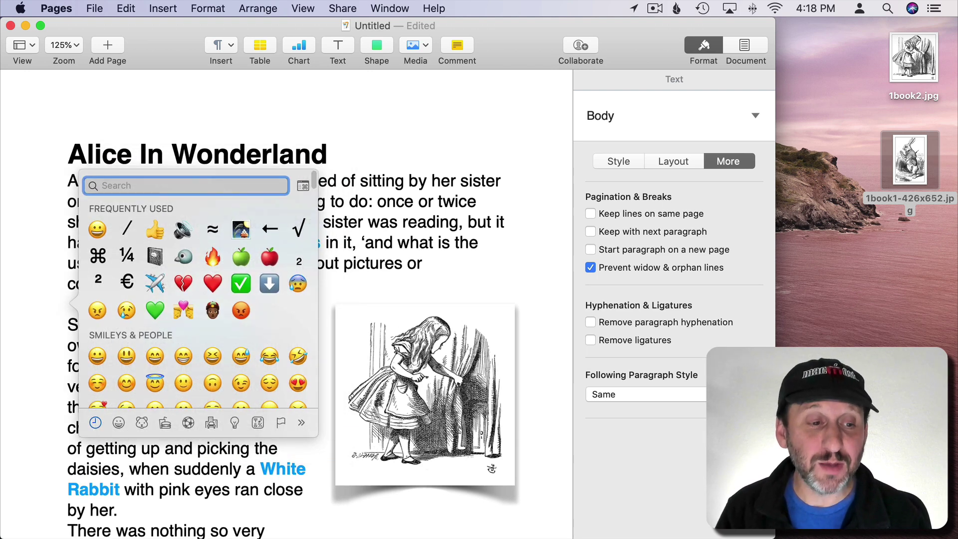
text(rabb)
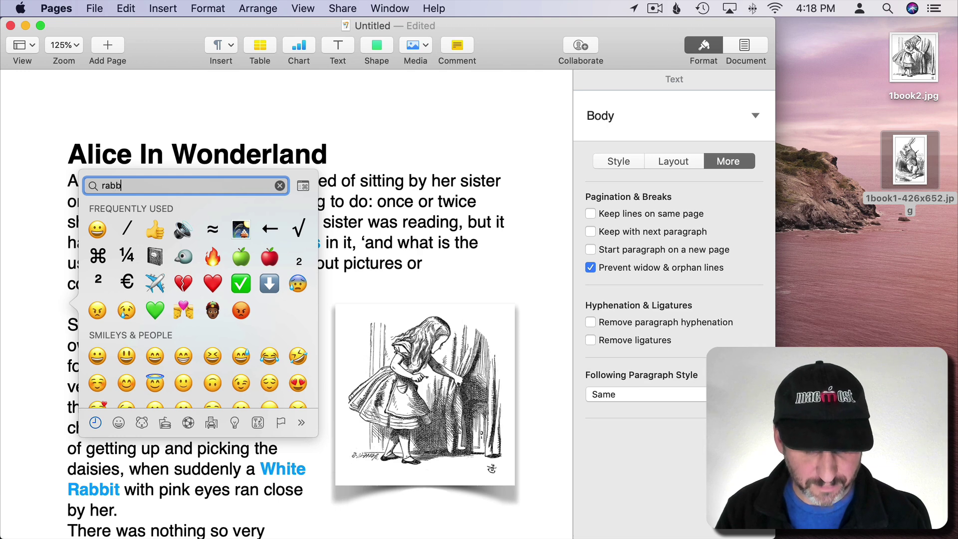
text(it)
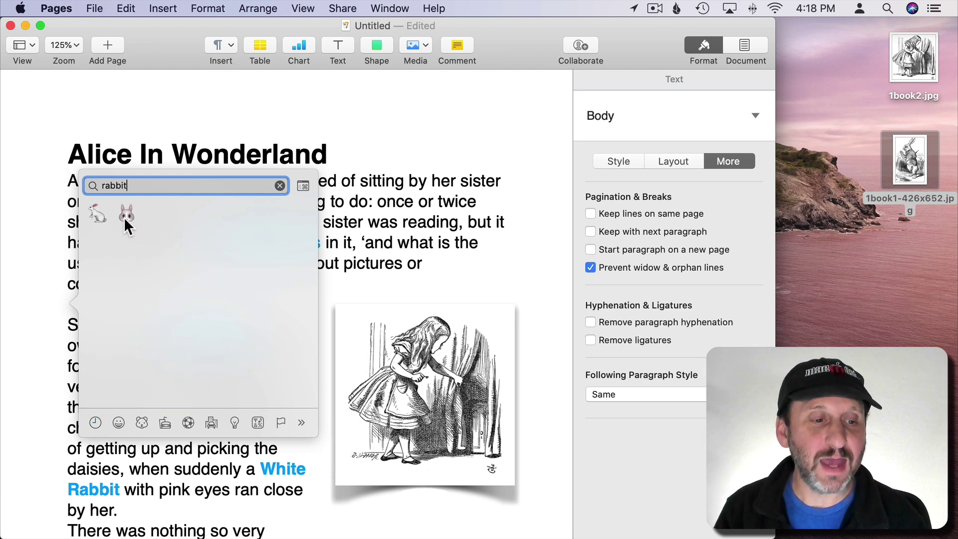
click(125, 217)
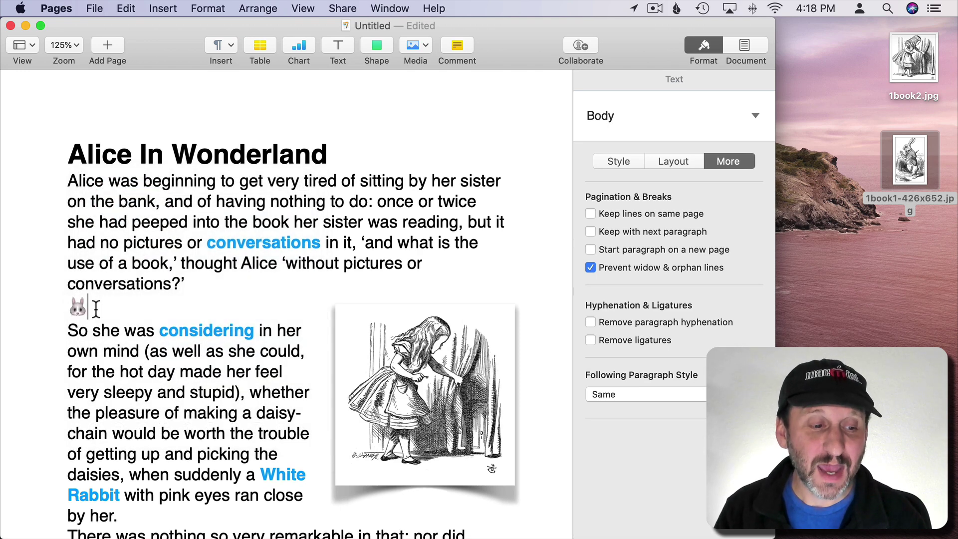
drag(96, 308, 66, 310)
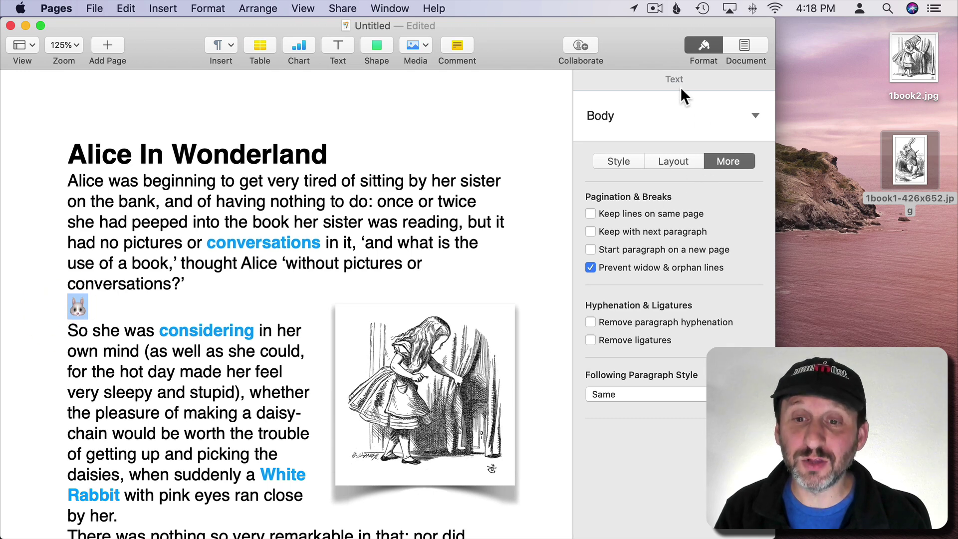
click(620, 161)
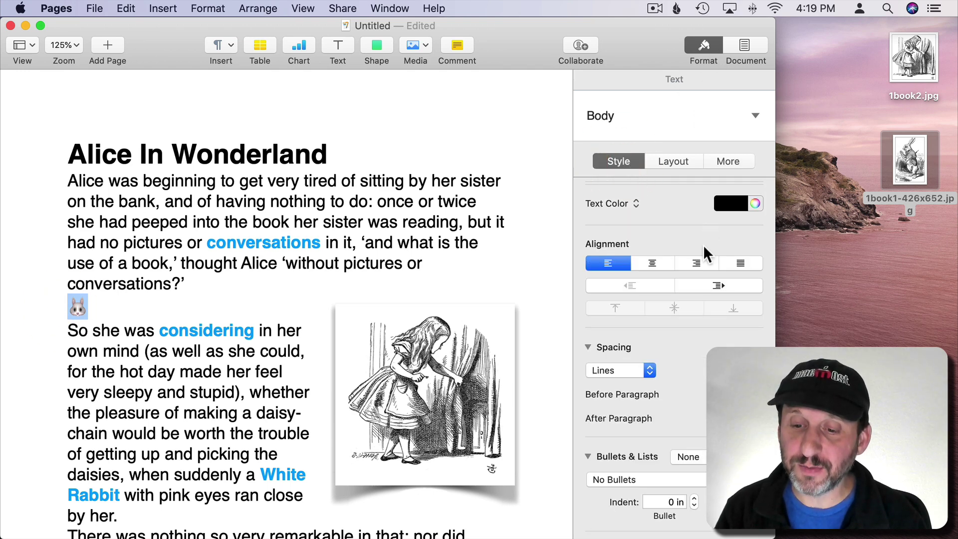
double_click(734, 247)
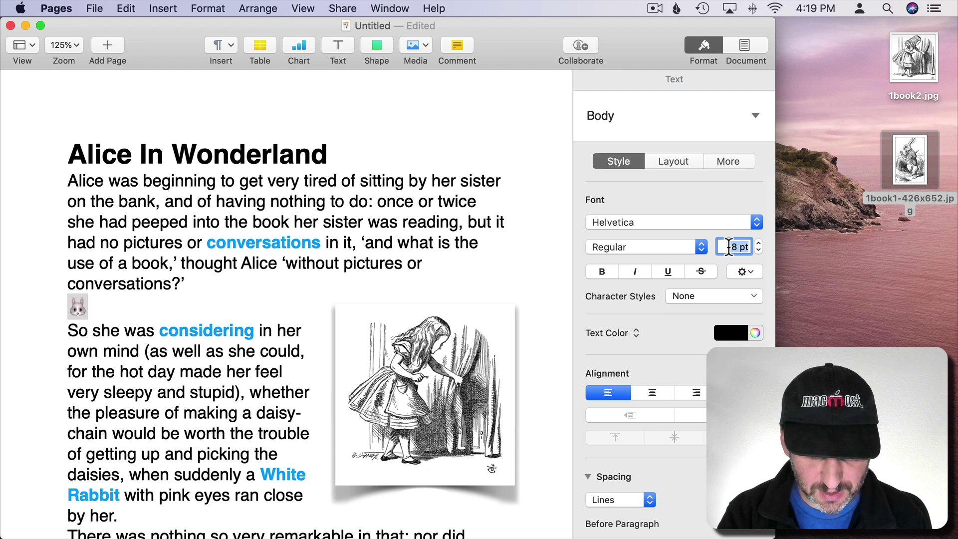
text(90)
key(Return)
Delete the enlarged rabbit emoji so the body text is unchanged.
click(97, 372)
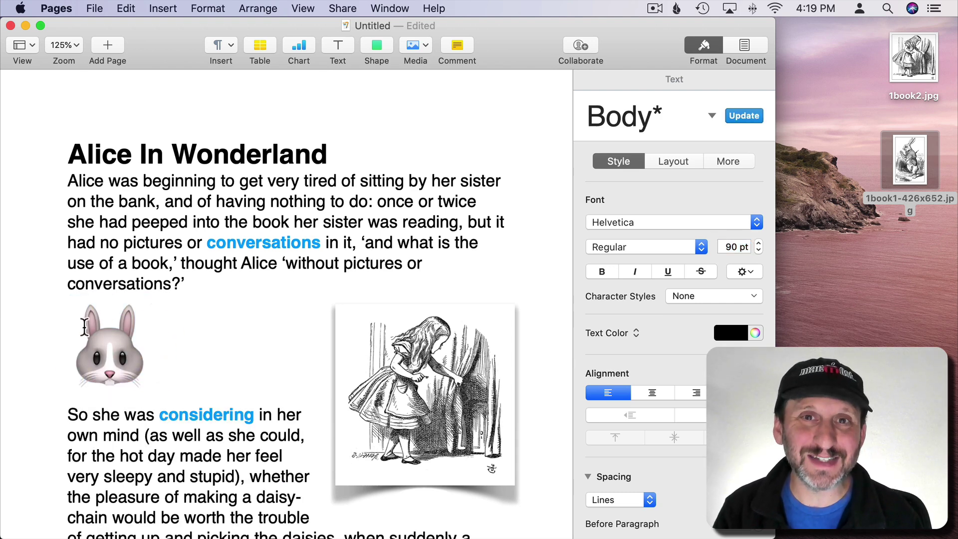
double_click(159, 352)
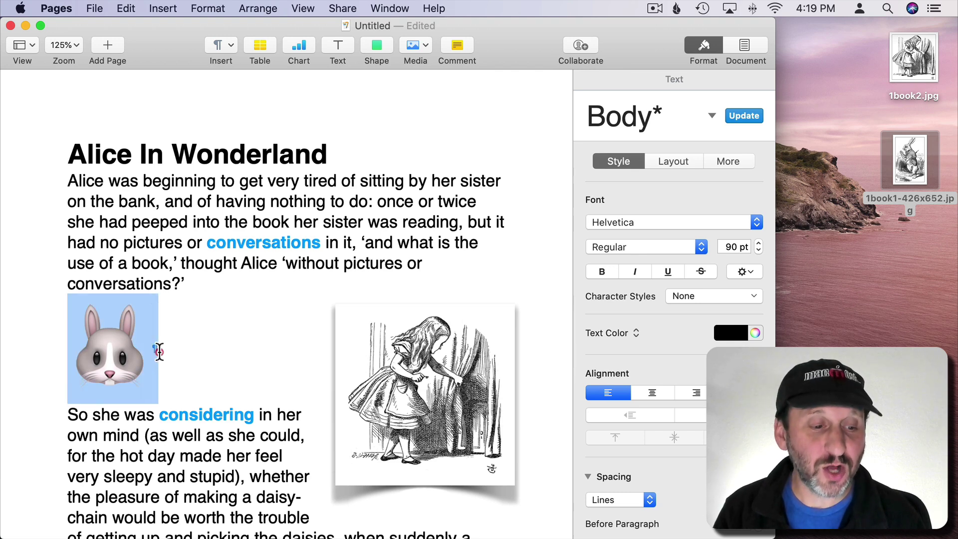
key(BackSpace)
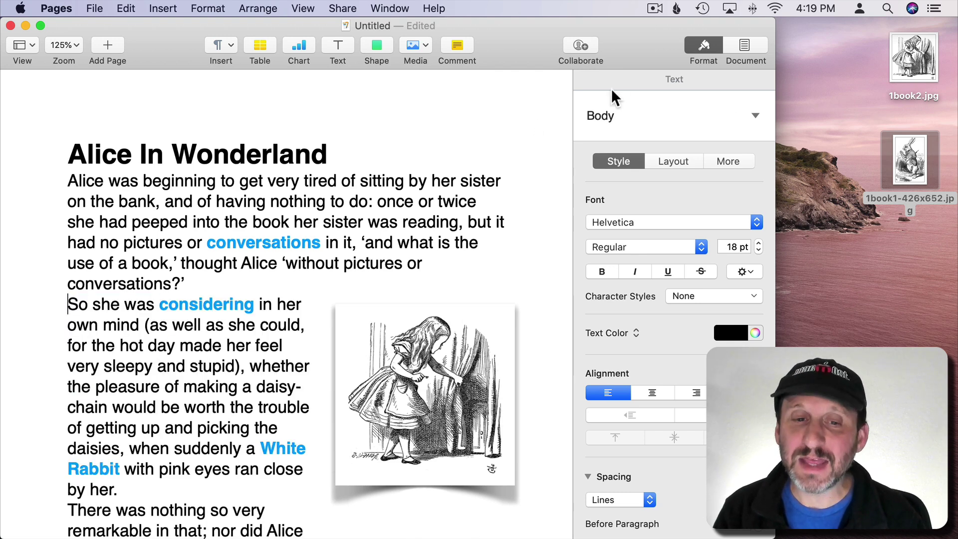
click(338, 51)
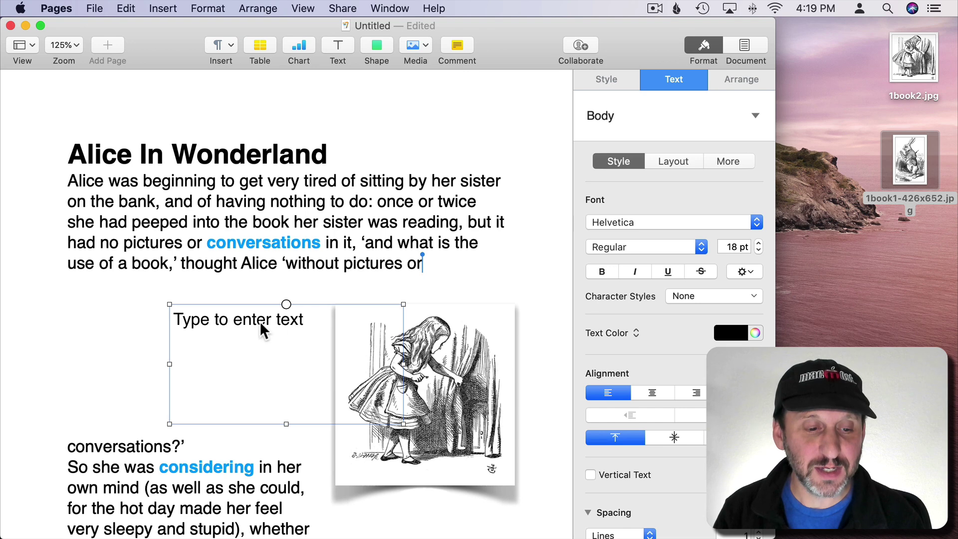
key(super+v)
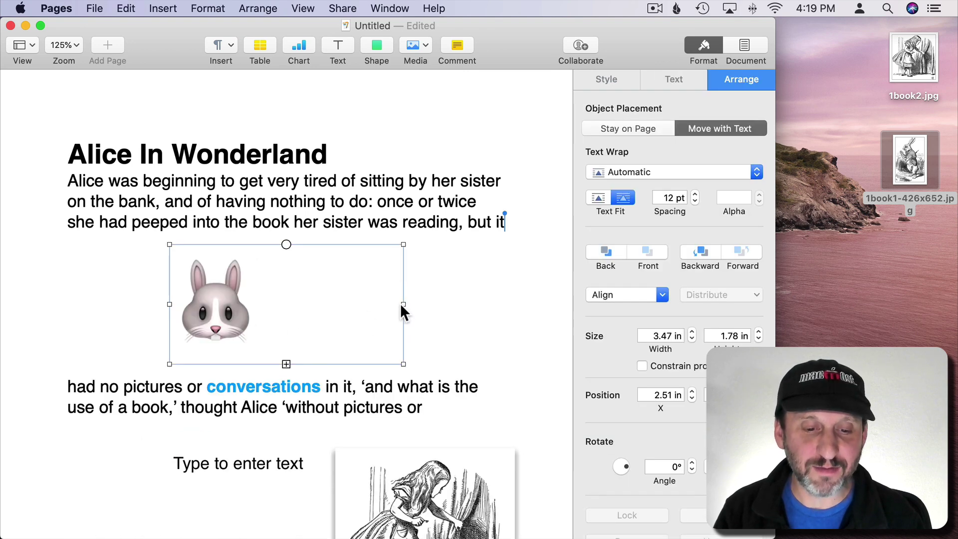
mouse_move(402, 300)
mouse_down()
mouse_move(246, 304)
mouse_move(371, 257)
mouse_up()
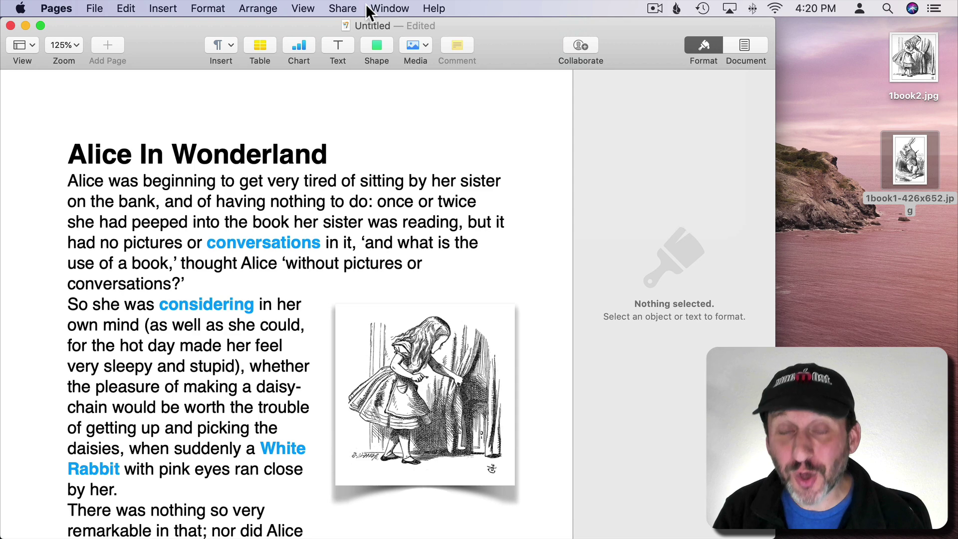
Turn on View > Show Word Count, browse the other counts and keep Words (1,636).
click(303, 8)
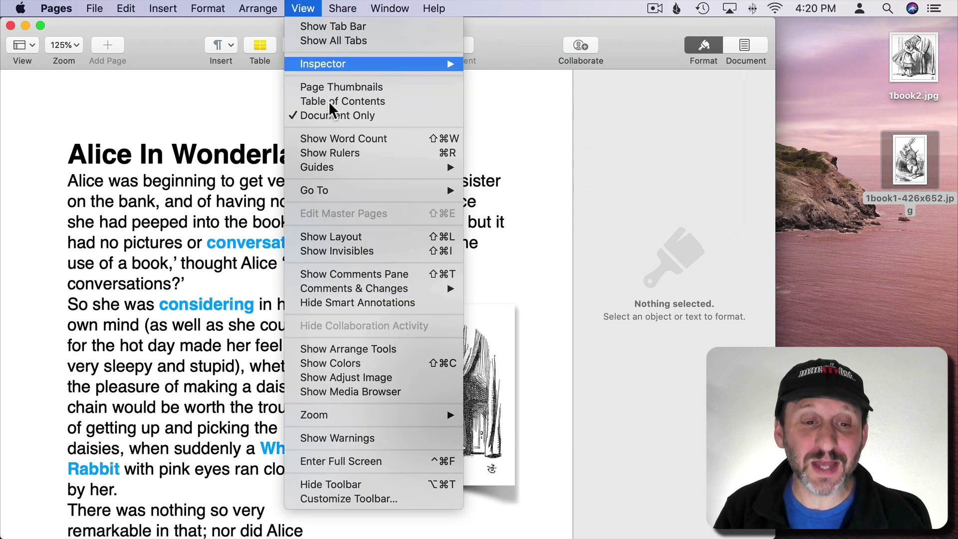
click(331, 138)
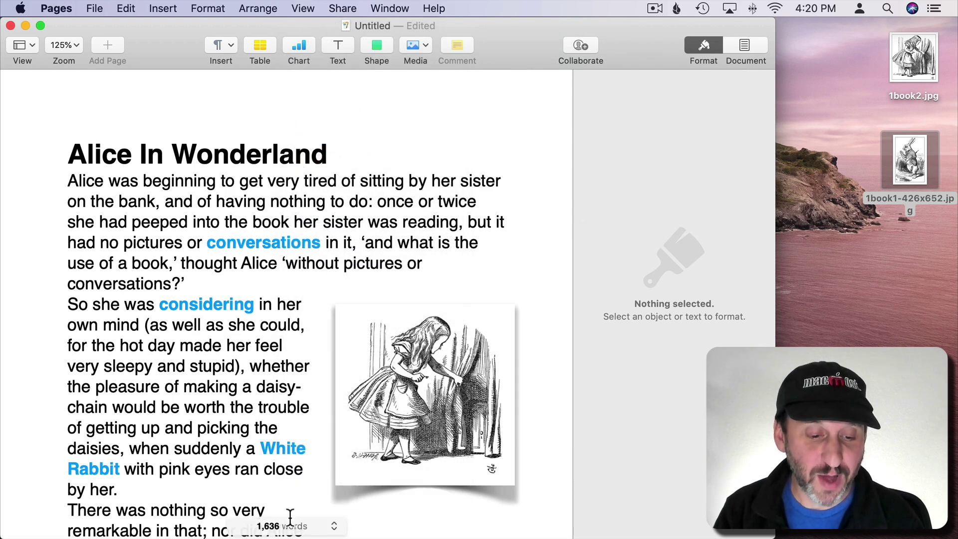
click(333, 527)
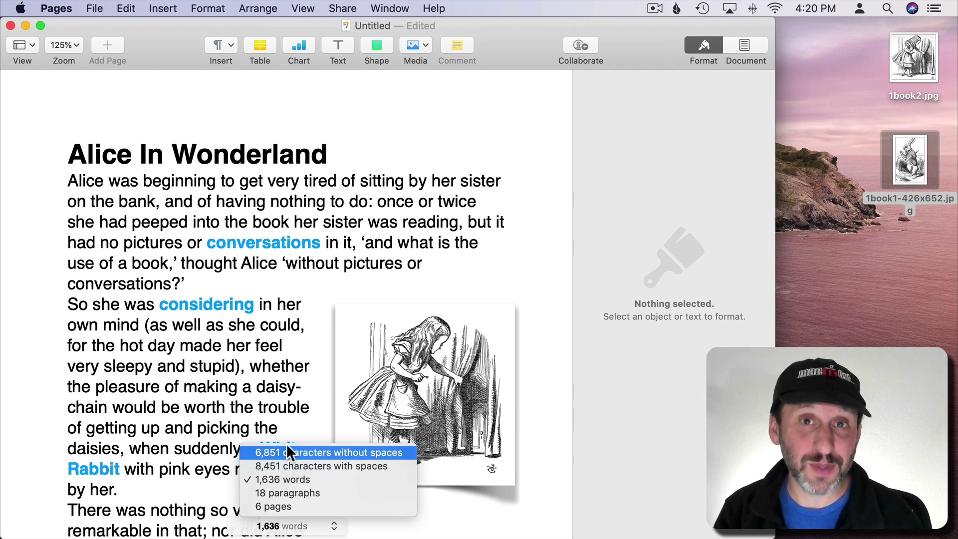
click(259, 410)
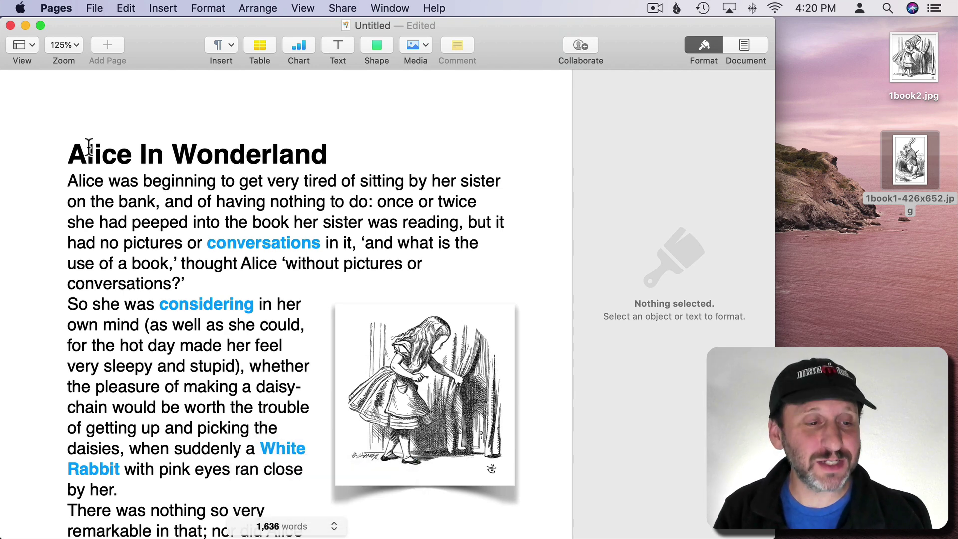
Set the 'Alice In Wonderland' title's Character Spacing to 3% in the advanced font options.
drag(66, 156, 333, 153)
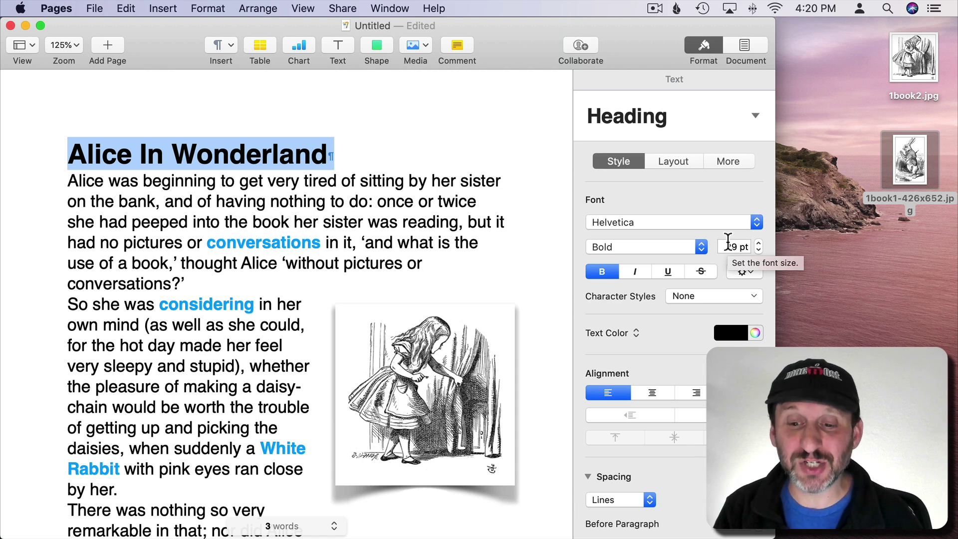
click(745, 271)
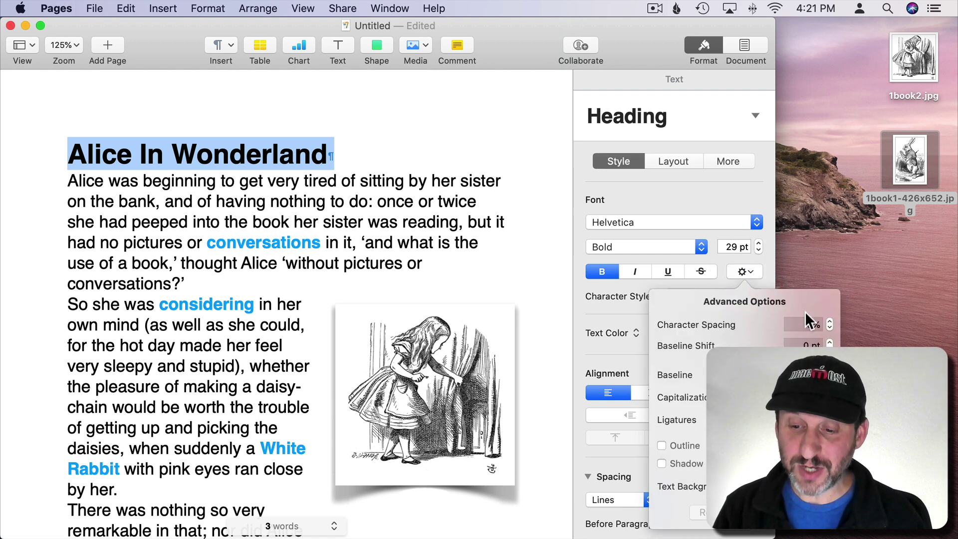
click(830, 321)
click(831, 321)
click(831, 321)
click(829, 329)
click(829, 329)
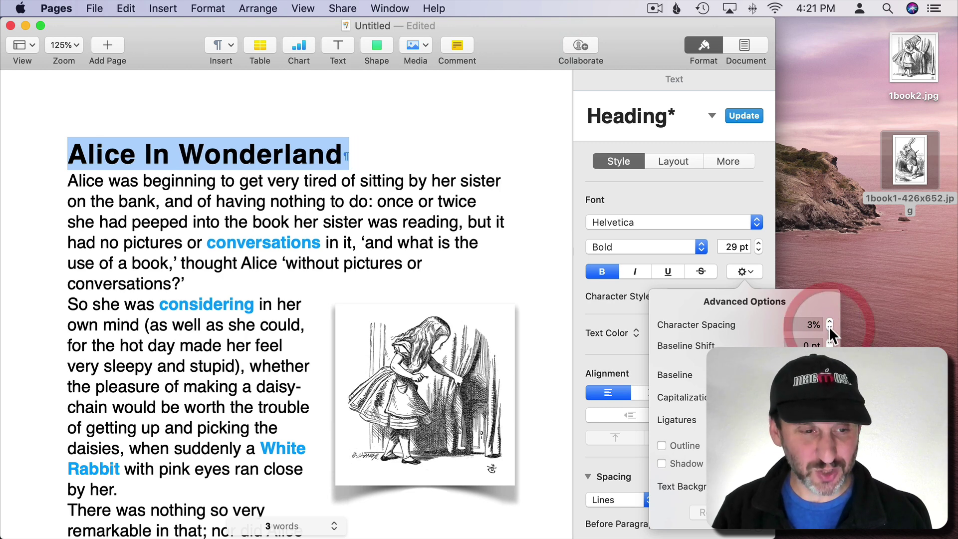
click(228, 157)
drag(69, 154, 348, 152)
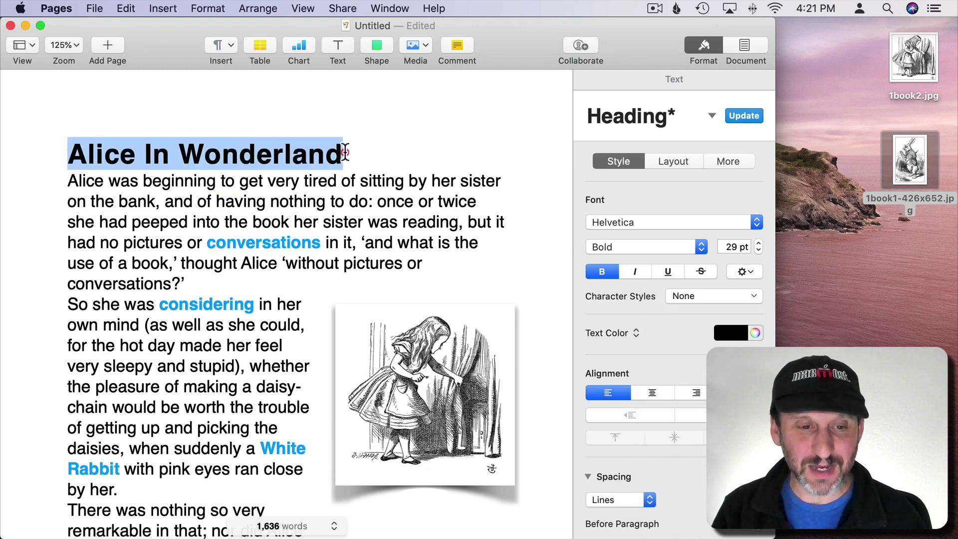